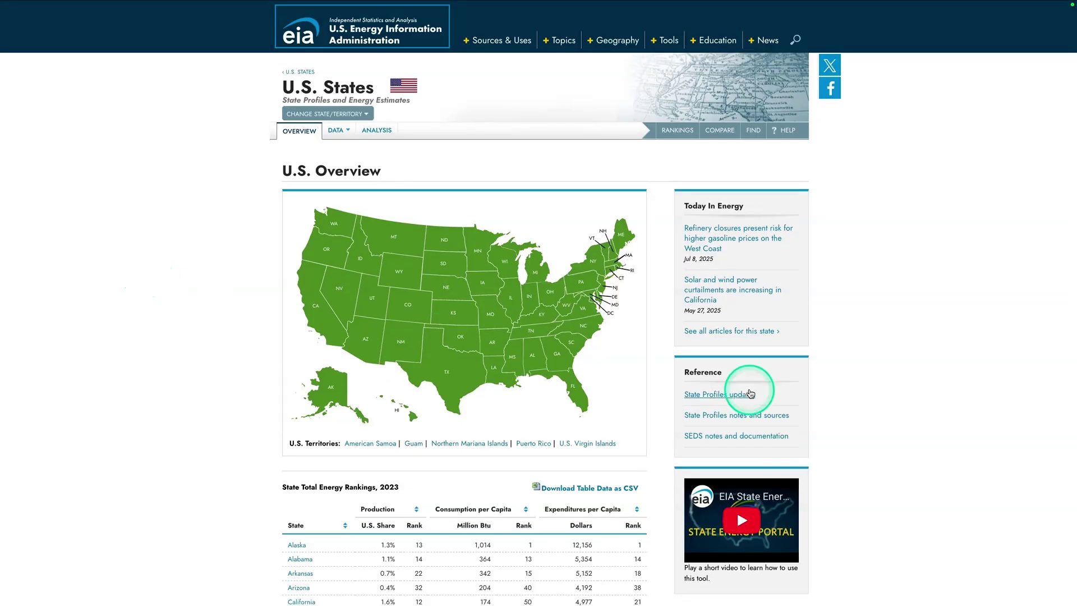
# - Scroll down the EIA U.S. States page to the 2023 State Total Energy Rankings table
pyautogui.scroll(-1, 594, 398)
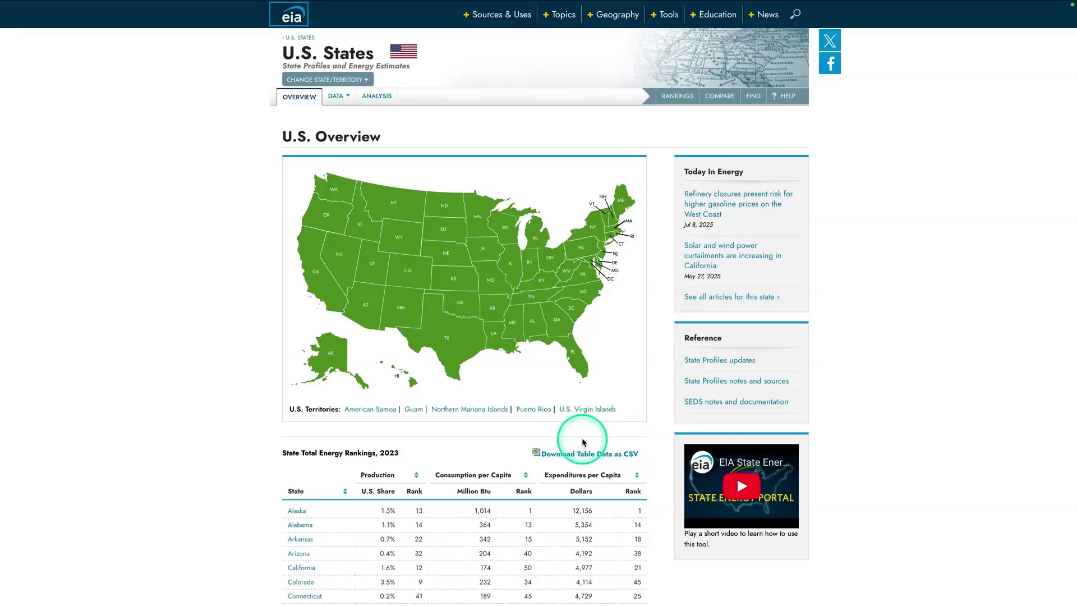
# - Delete the offshore-production note column (column H) from the rankings table
pyautogui.click(598, 455)
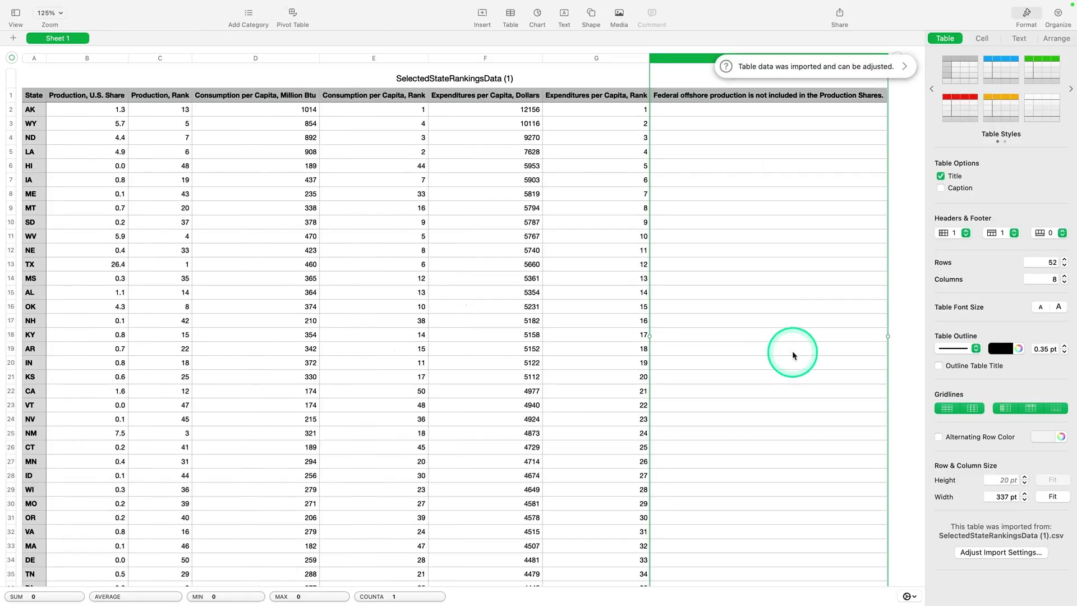
pyautogui.click(784, 352)
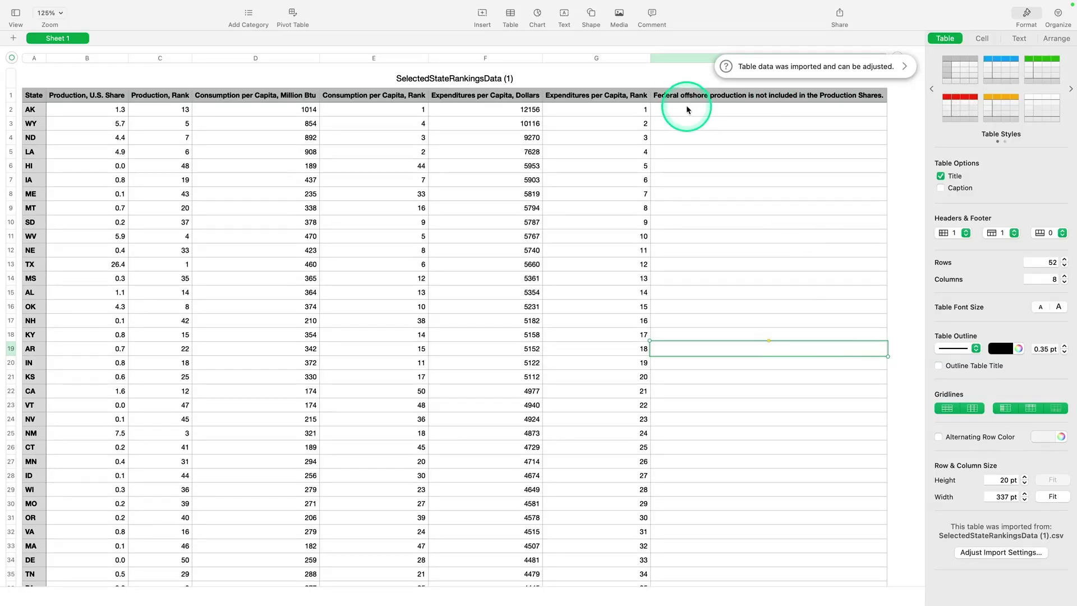
pyautogui.click(679, 62)
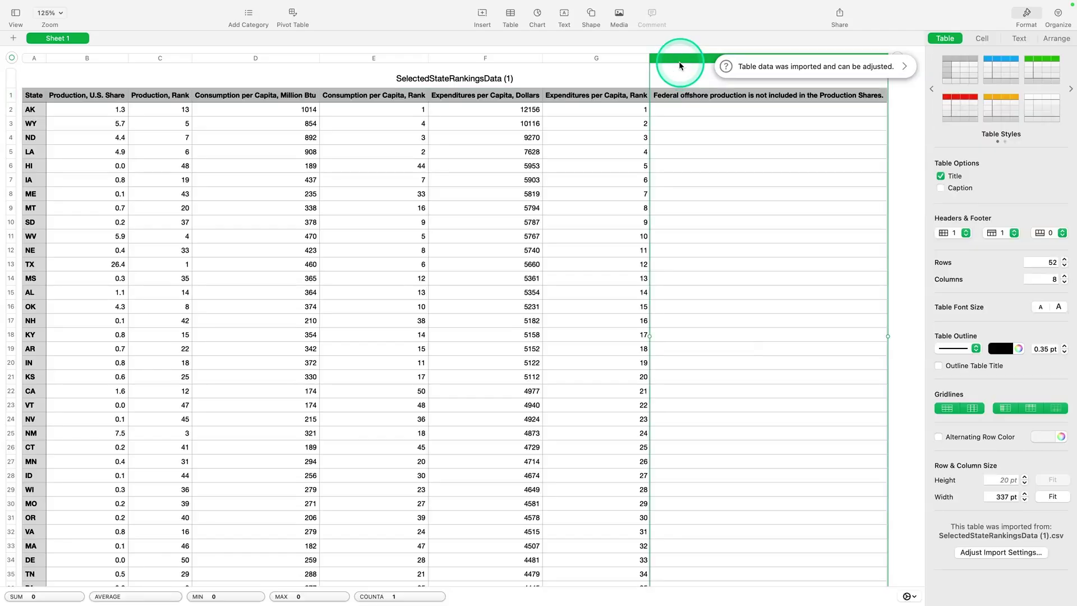
pyautogui.rightClick(679, 66)
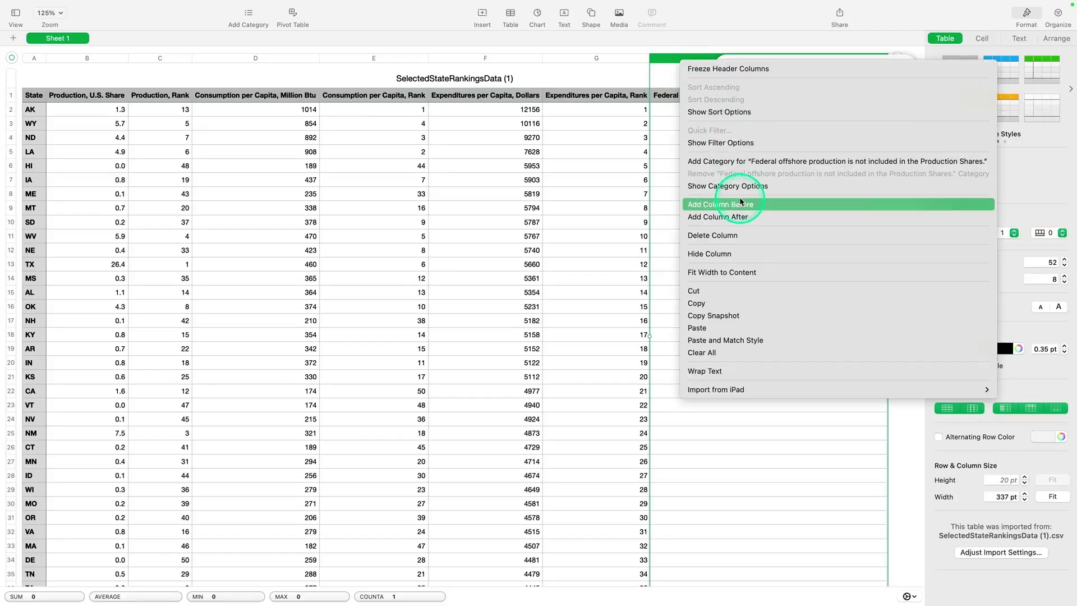
pyautogui.click(730, 236)
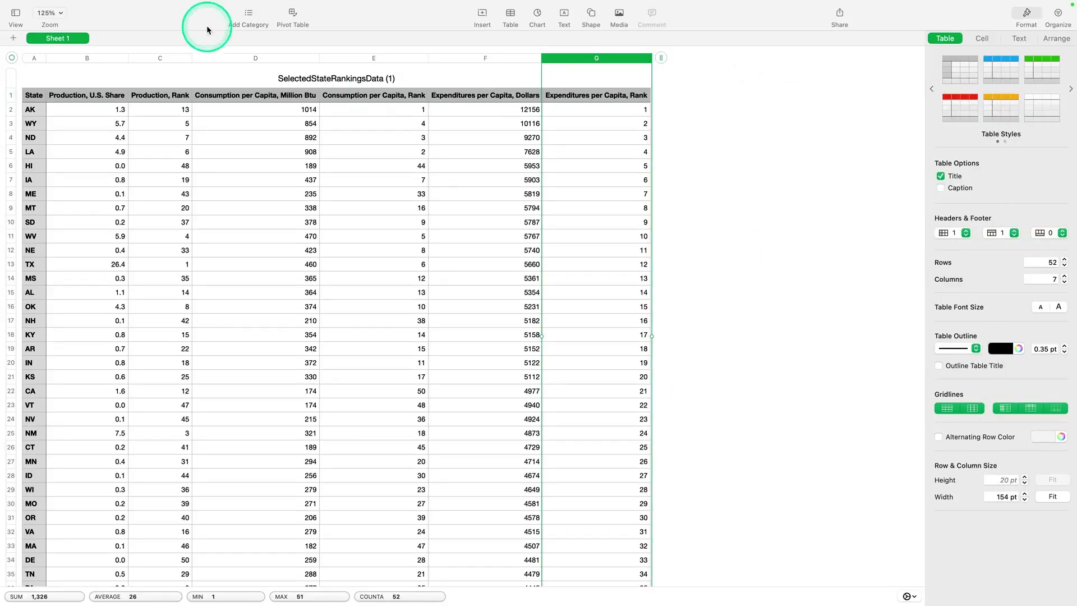
# - Export the table as a CSV named 'State Energy Usage Records'
pyautogui.click(80, 6)
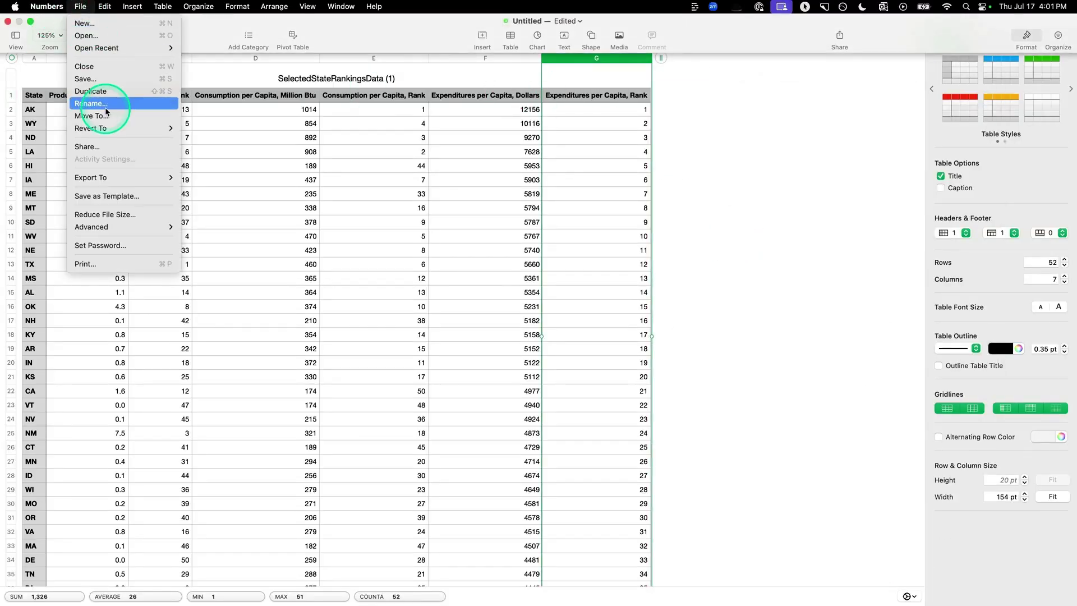
pyautogui.moveTo(118, 177)
pyautogui.click(224, 203)
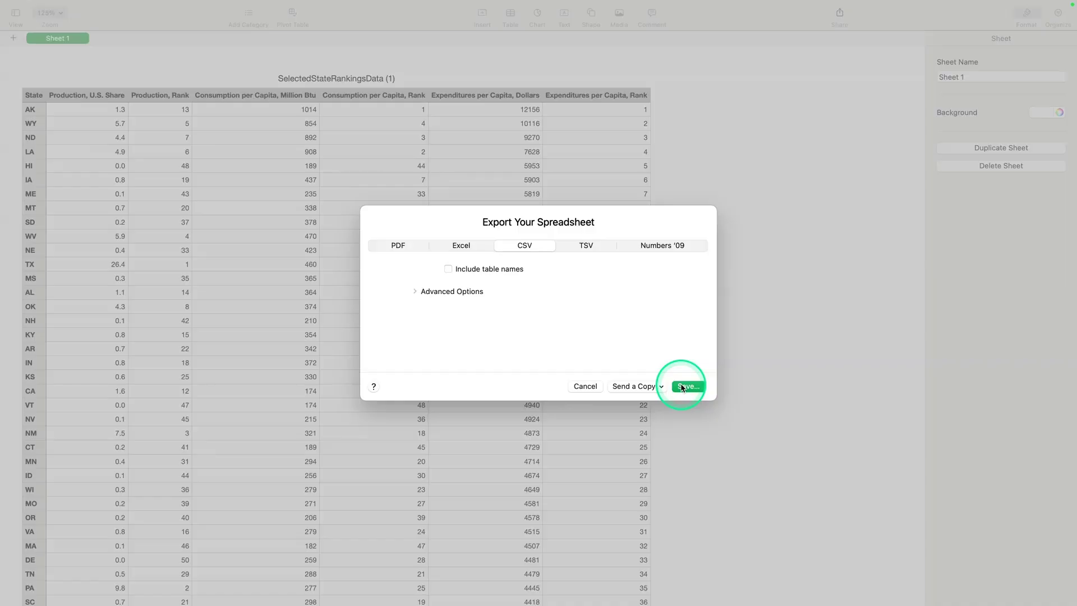
pyautogui.click(685, 385)
pyautogui.write('State Energy Usage Records')
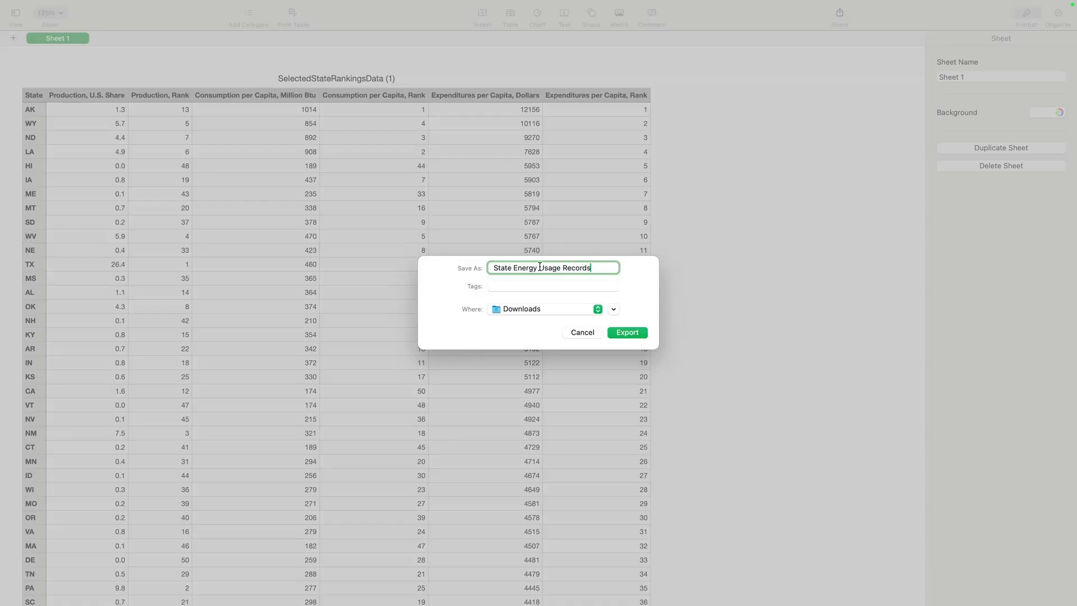
pyautogui.press('Return')
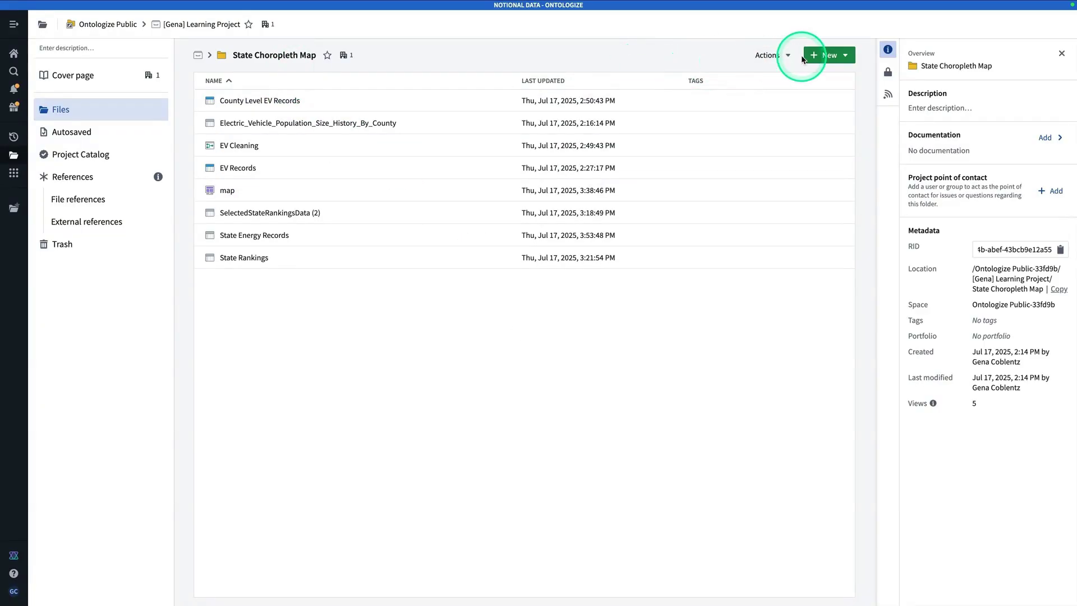
# - Upload the State Energy Usage Records CSV from the computer into State Choropleth Map as a structured dataset
pyautogui.click(827, 57)
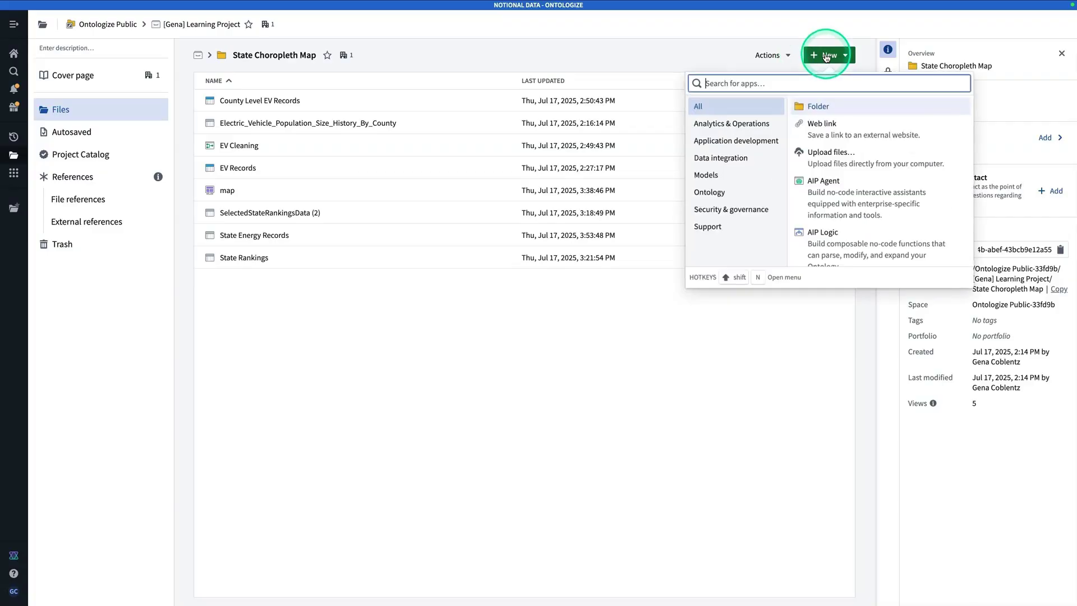
pyautogui.click(828, 150)
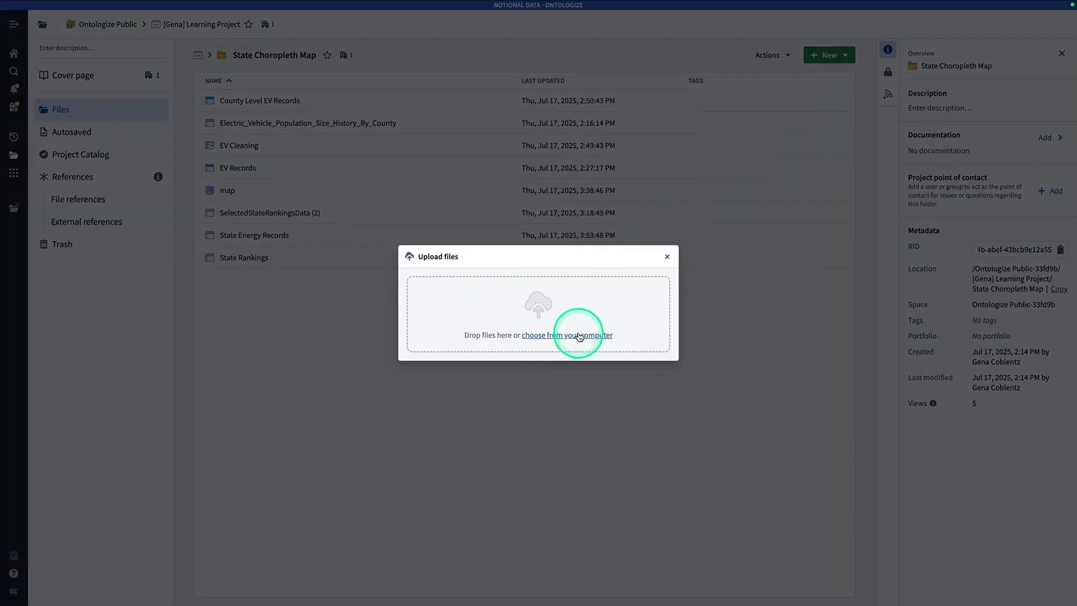
pyautogui.click(579, 336)
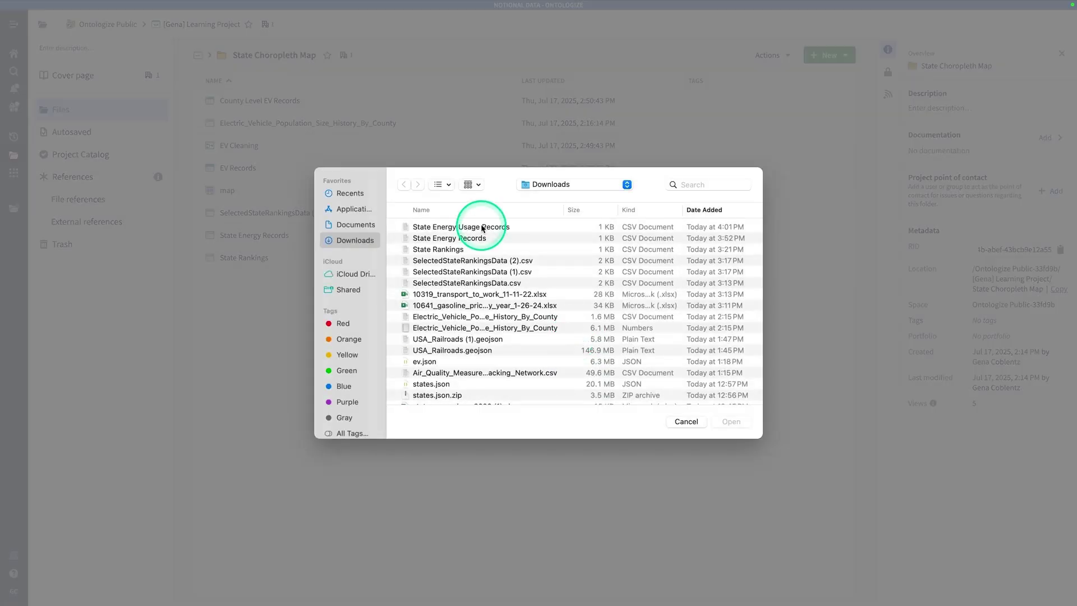
pyautogui.doubleClick(482, 228)
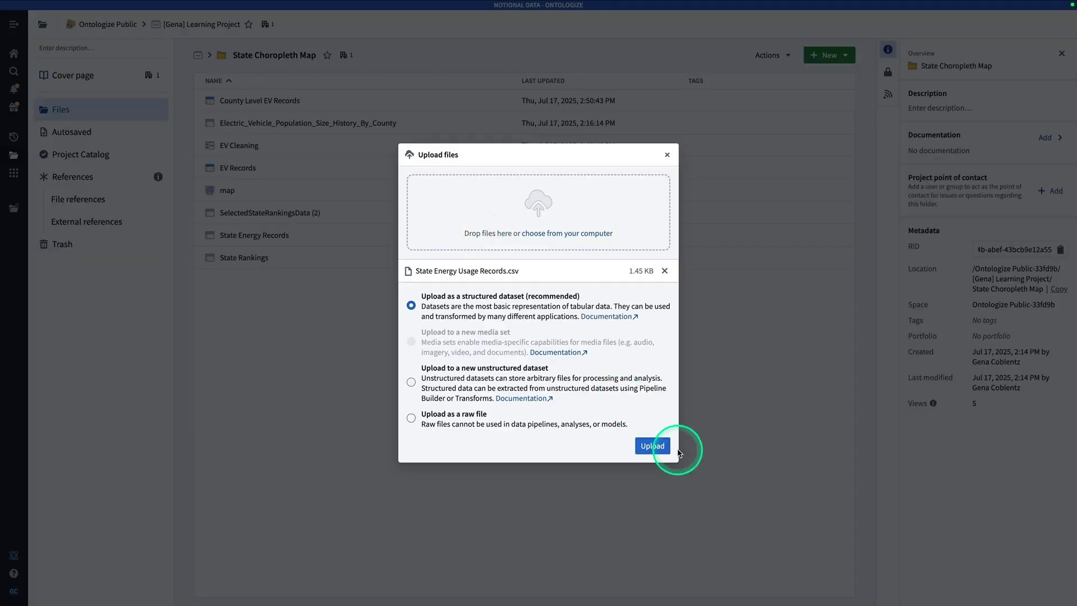
pyautogui.click(657, 449)
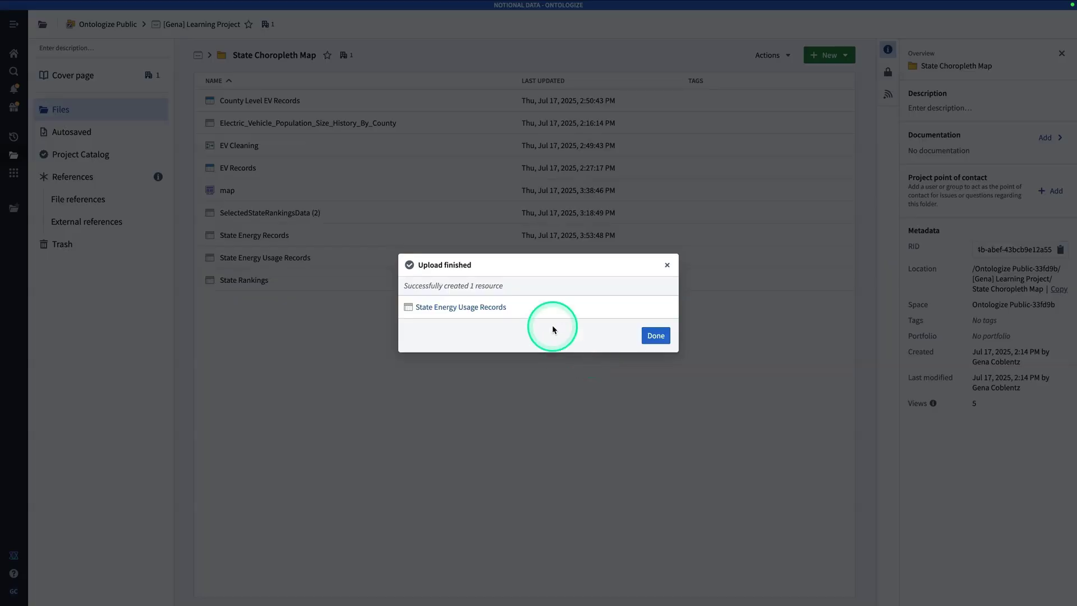
pyautogui.click(655, 337)
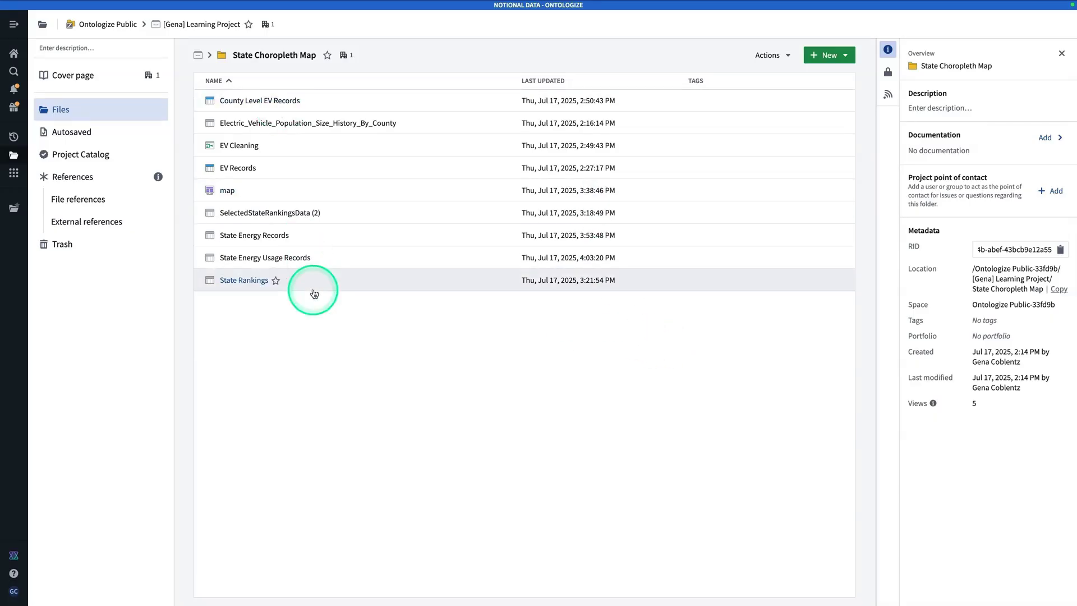
# - Open the State Energy Usage Records dataset and choose Create object type from All actions
pyautogui.click(320, 260)
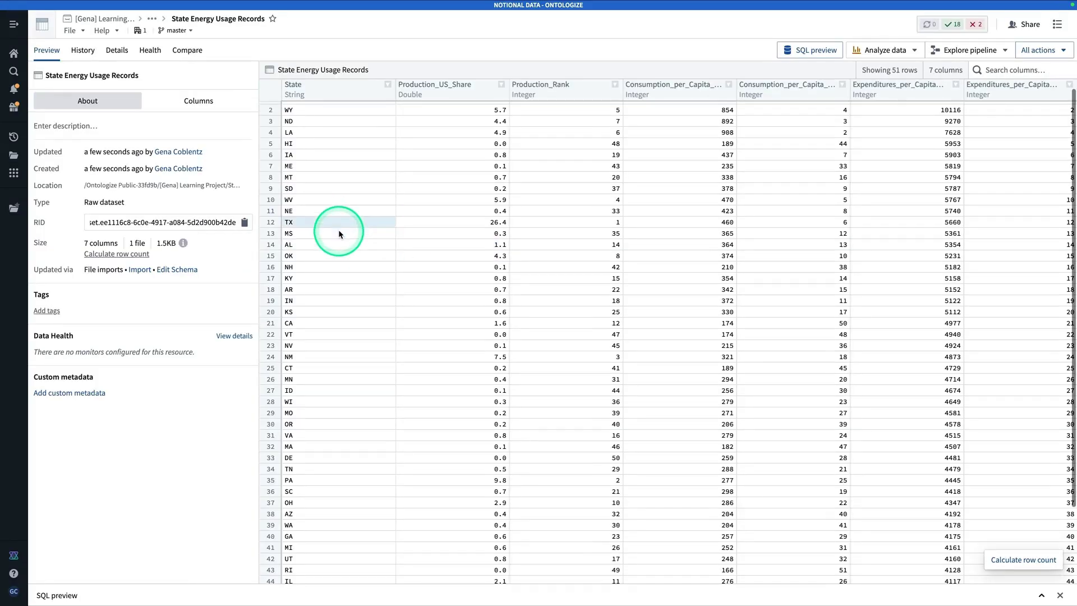
pyautogui.scroll(-1, 338, 234)
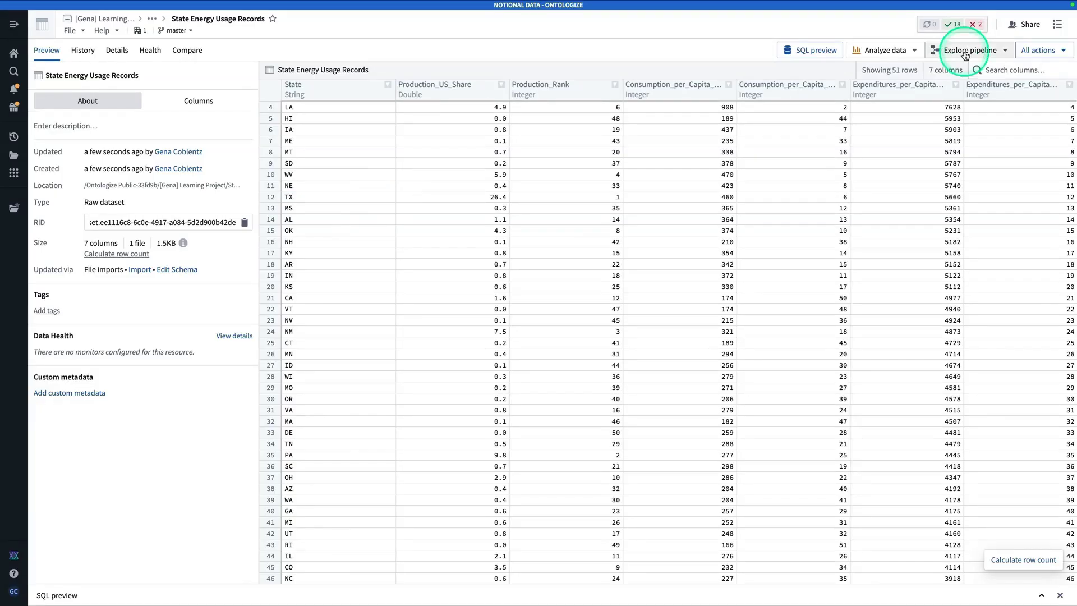
pyautogui.click(1029, 57)
pyautogui.click(937, 184)
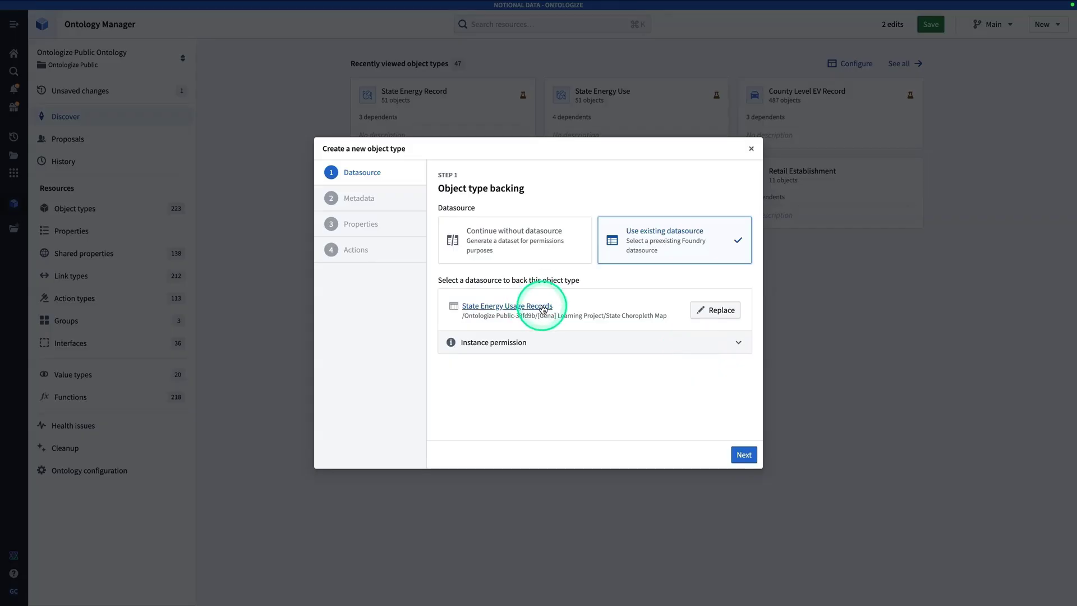
# - Give the new object type a map icon in its metadata
pyautogui.click(741, 455)
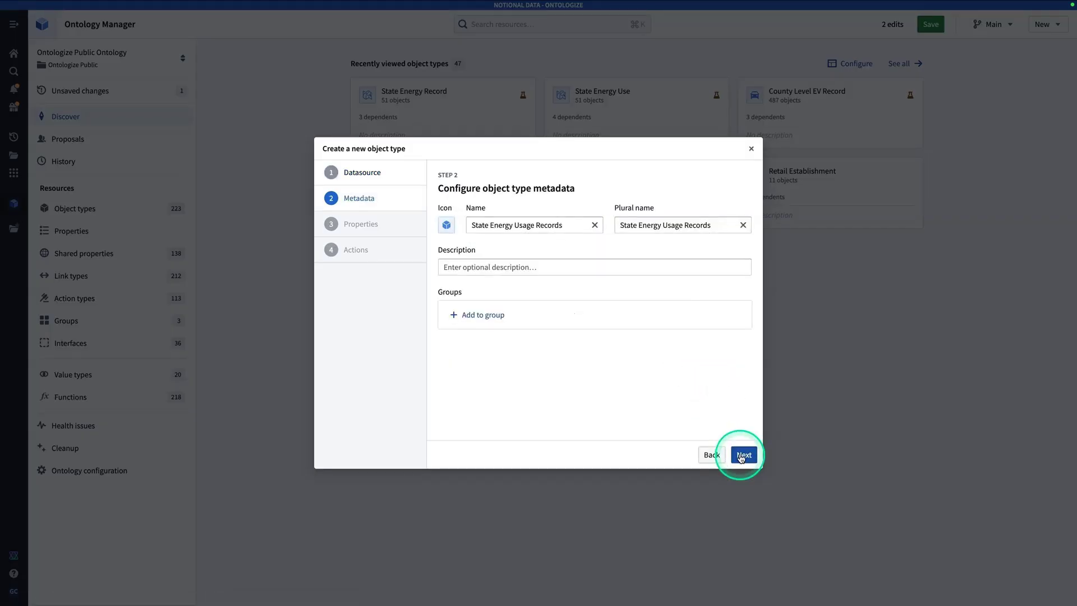
pyautogui.click(445, 227)
pyautogui.write('map')
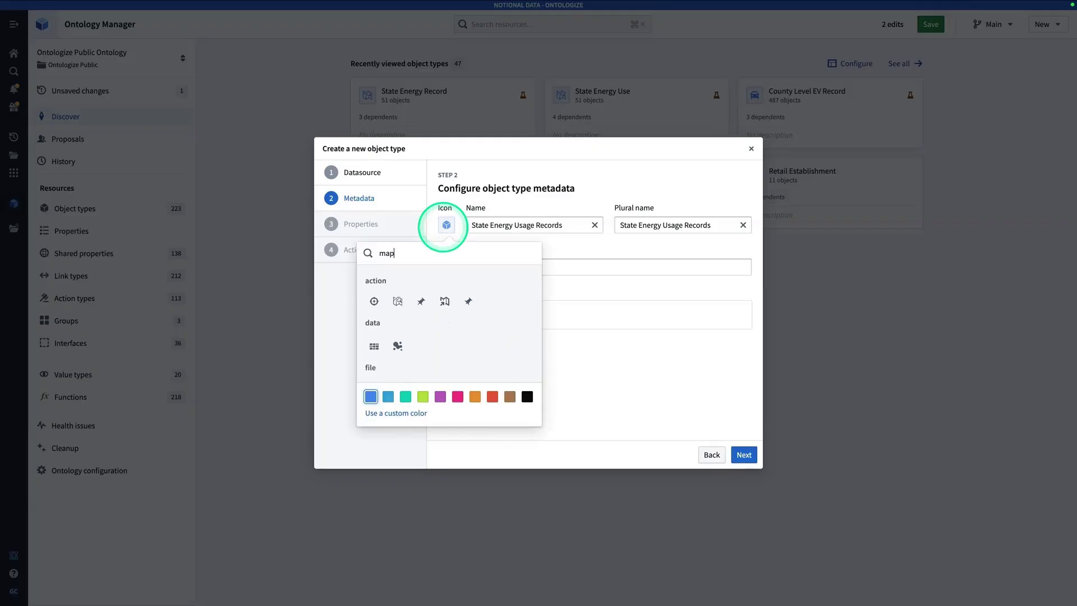
pyautogui.click(397, 301)
pyautogui.click(741, 453)
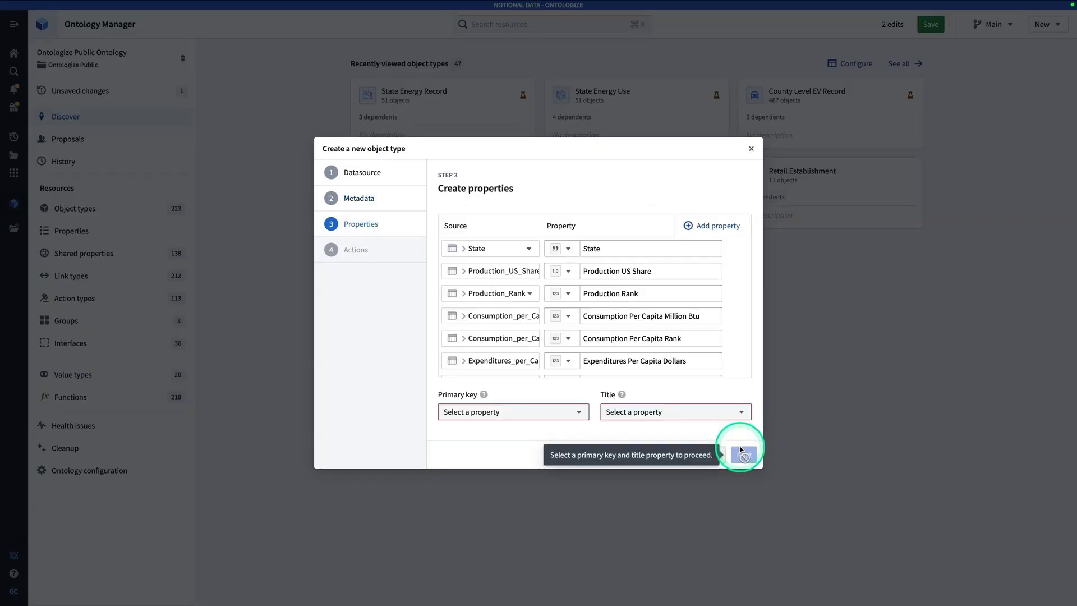
# - Set State as primary key and title, skip action types, and create the object type
pyautogui.click(536, 415)
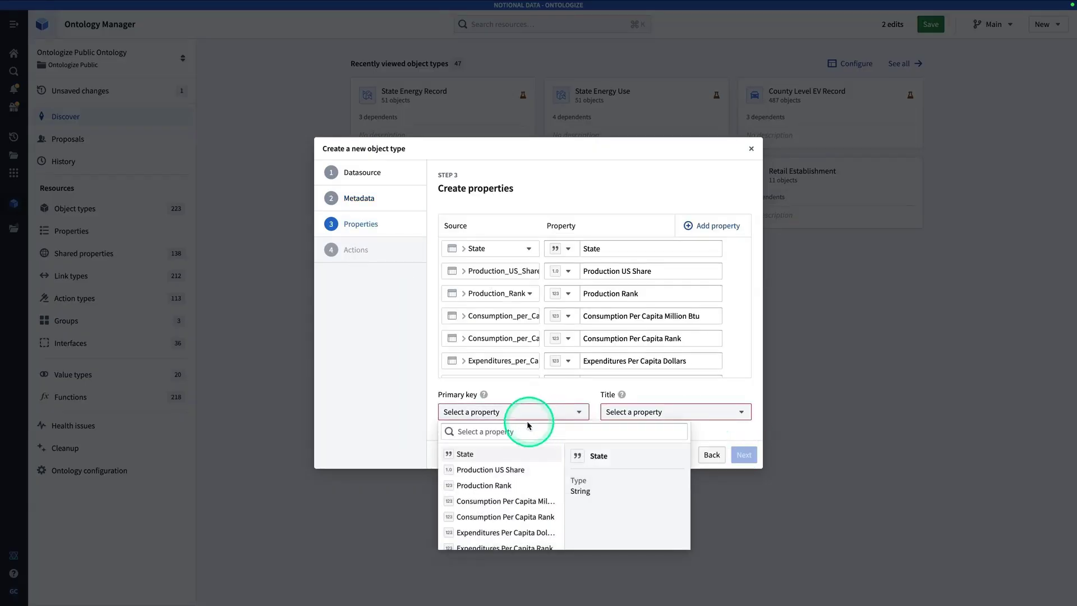
pyautogui.click(519, 453)
pyautogui.click(624, 413)
pyautogui.click(633, 454)
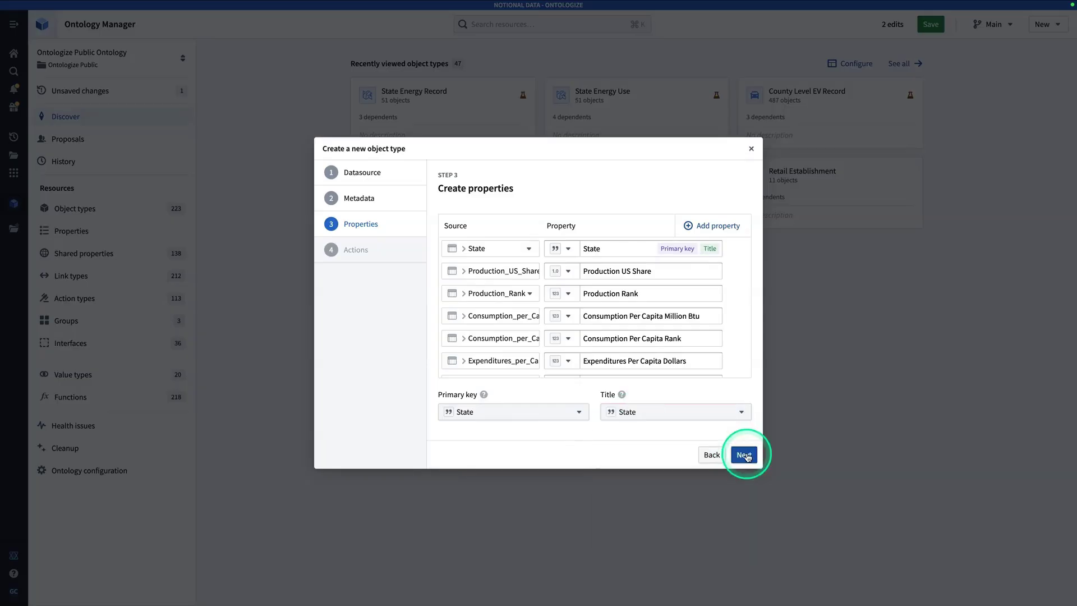
pyautogui.click(745, 455)
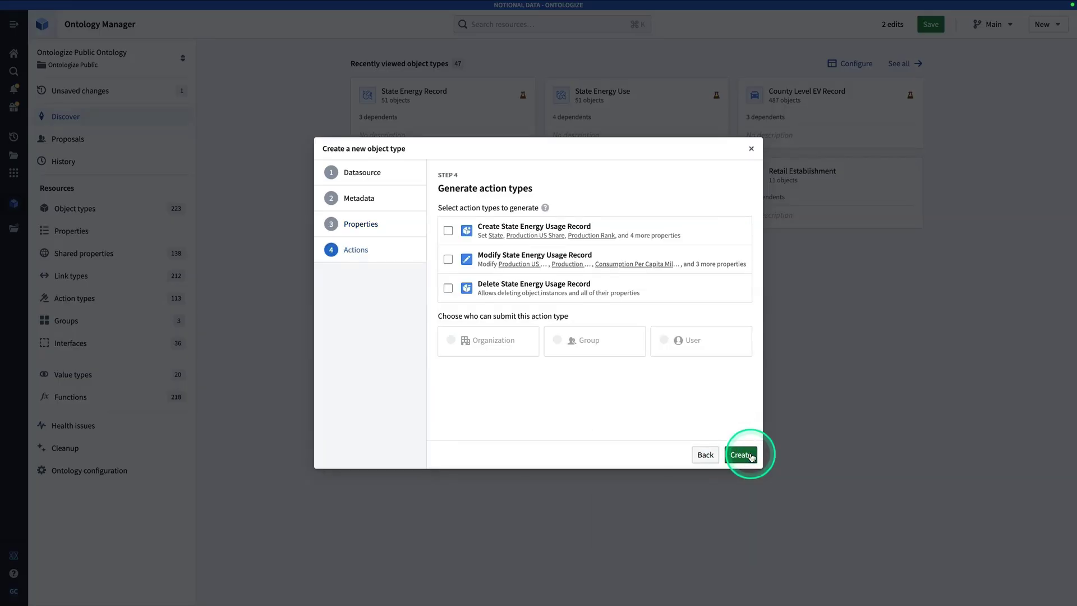
pyautogui.click(741, 455)
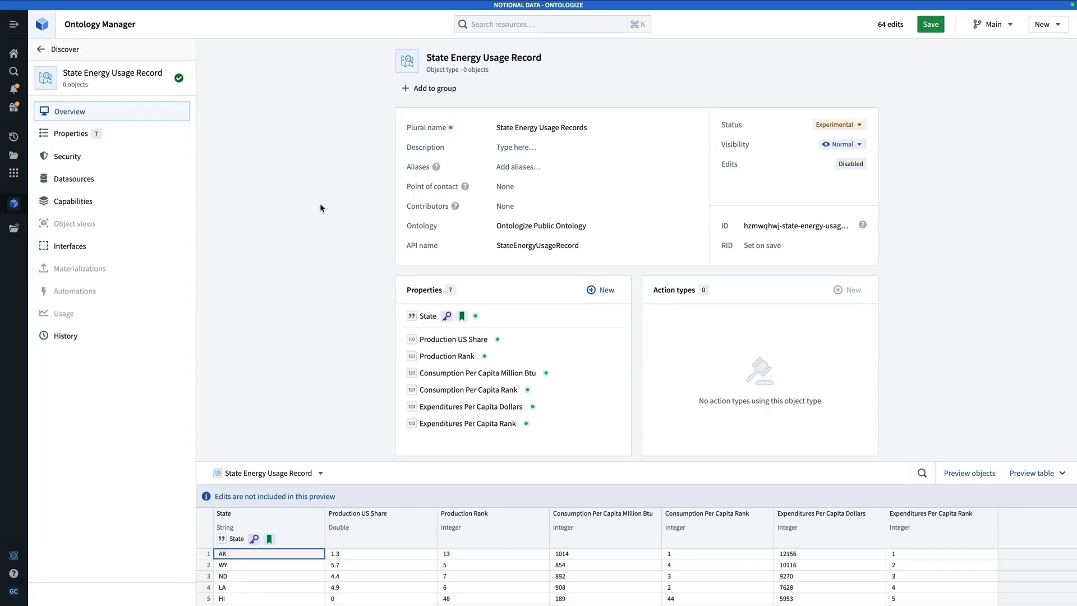
pyautogui.click(413, 139)
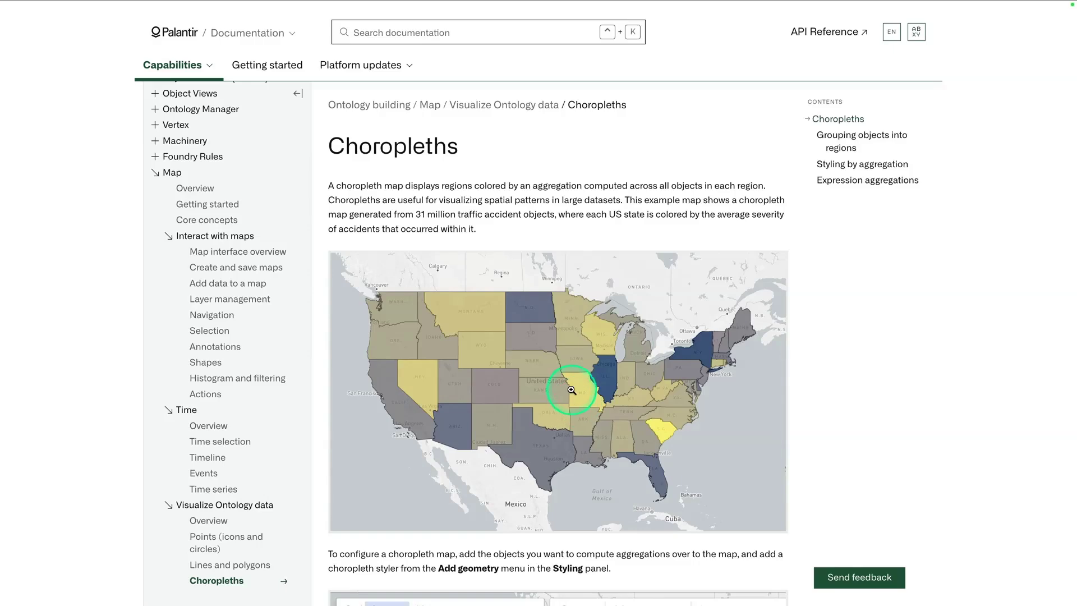
# - Open the 'Ontology objects for the map' article from the Choropleths docs and read Boundary identifiers
pyautogui.scroll(-1, 462, 381)
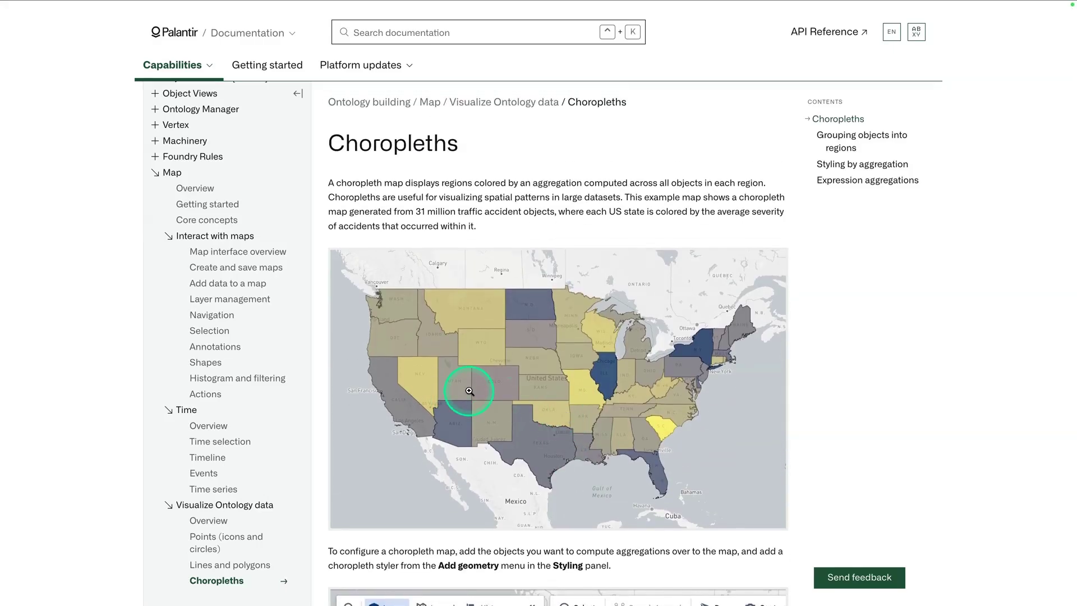
pyautogui.scroll(-10, 460, 389)
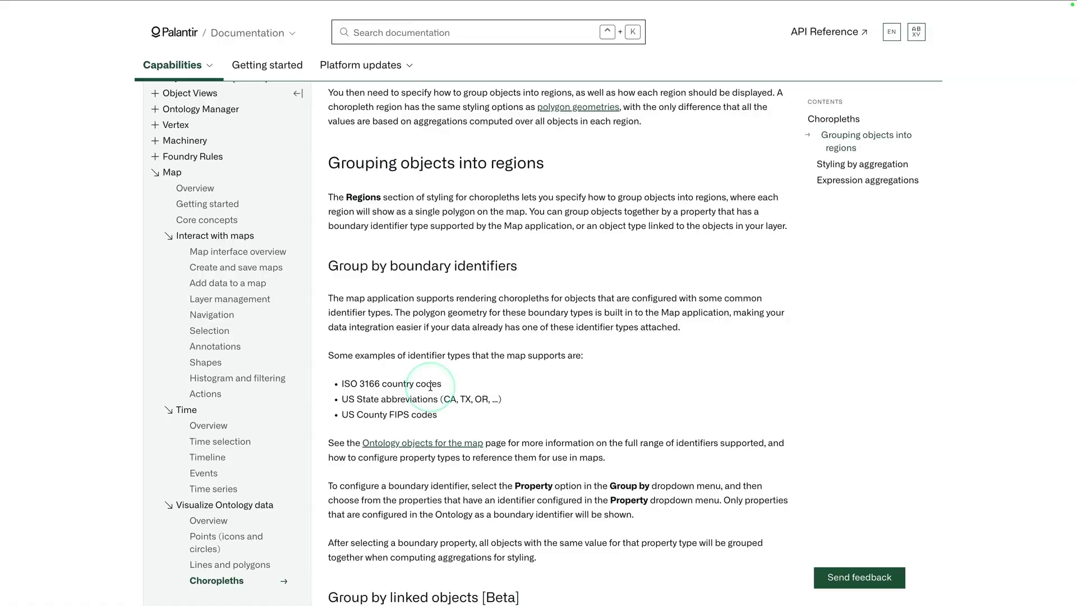
pyautogui.click(414, 443)
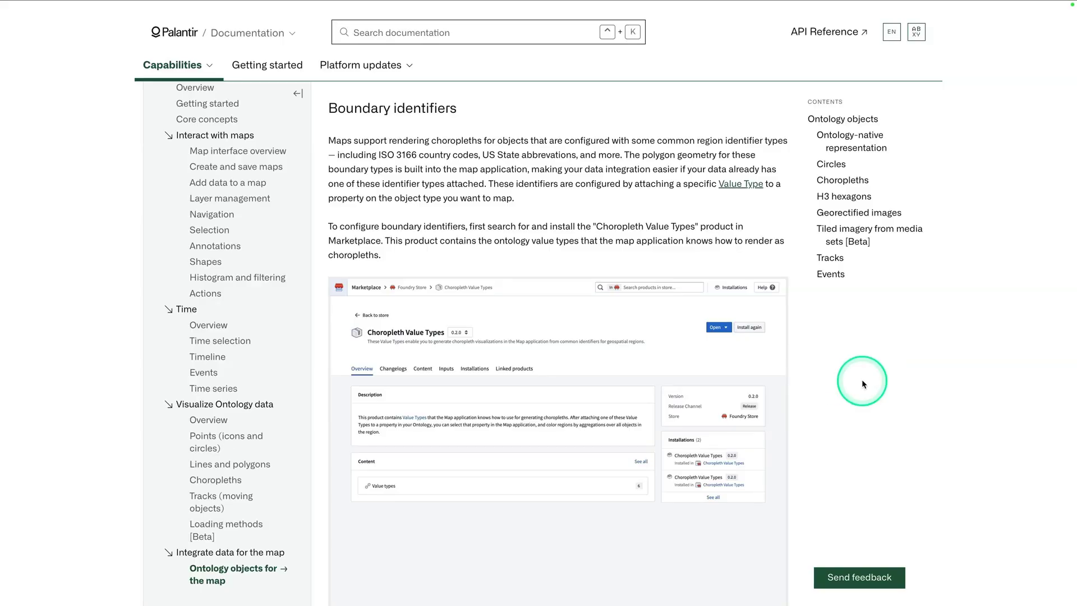
pyautogui.scroll(-1, 862, 379)
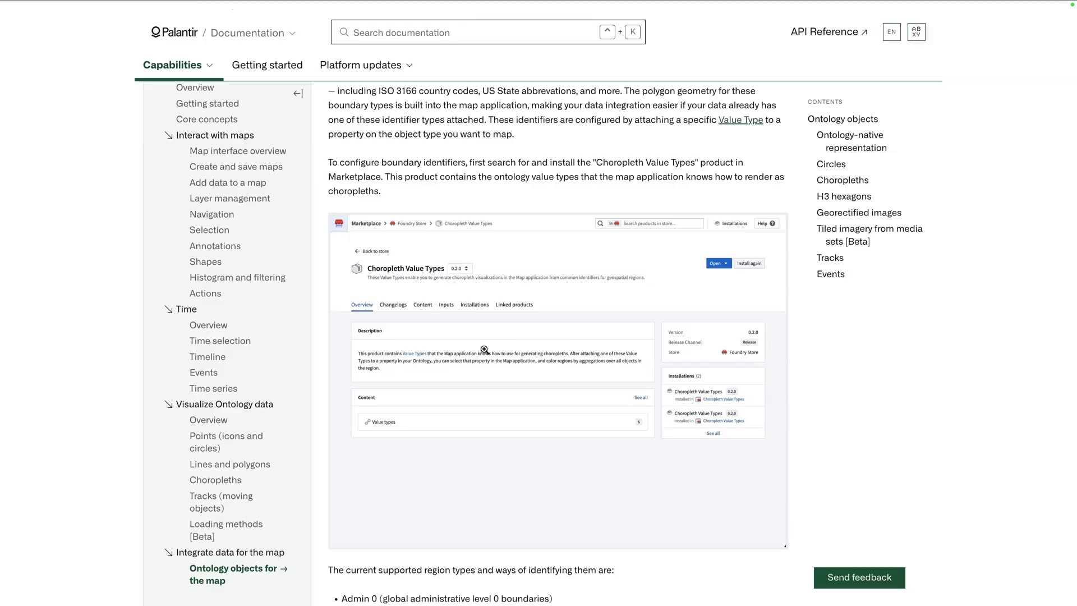
pyautogui.click(1, 45)
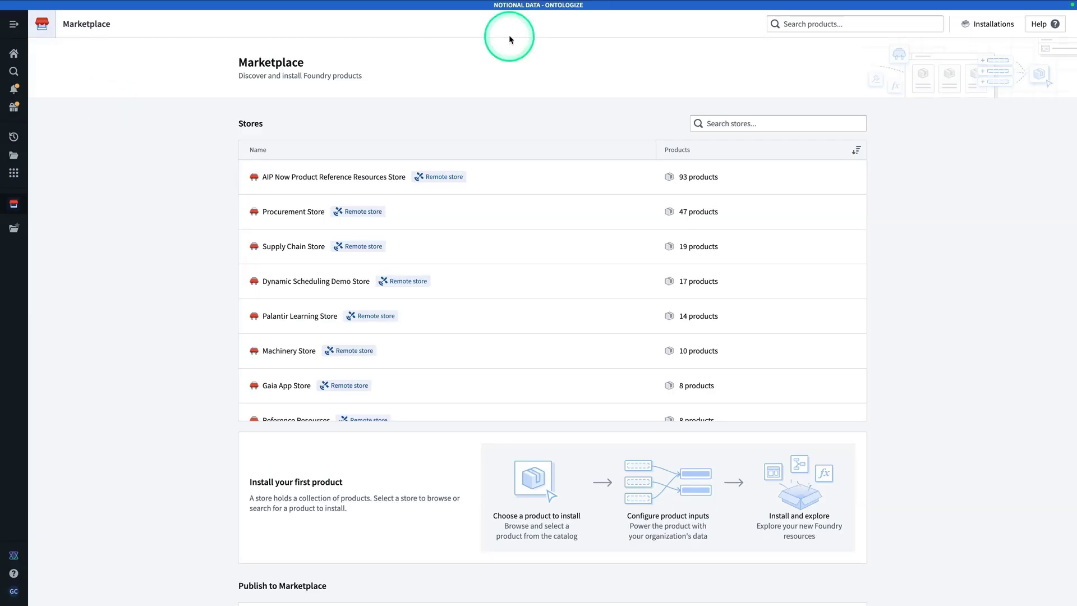
# - Search Marketplace products for 'choropleth value types'
pyautogui.click(795, 24)
pyautogui.write('choropleth value types')
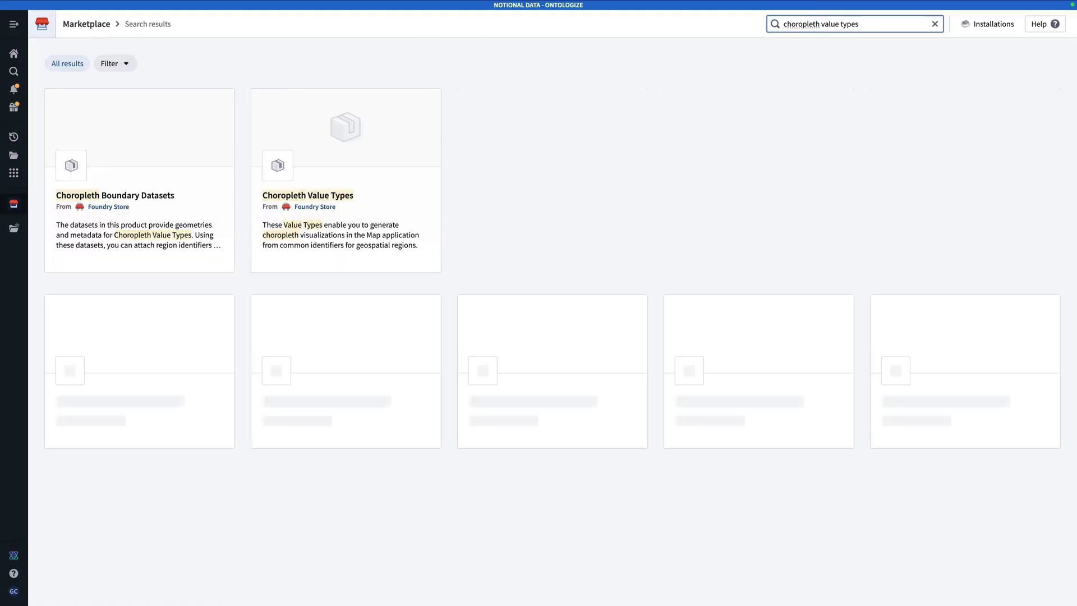
# - Open the Choropleth Value Types product from the search results
pyautogui.click(299, 168)
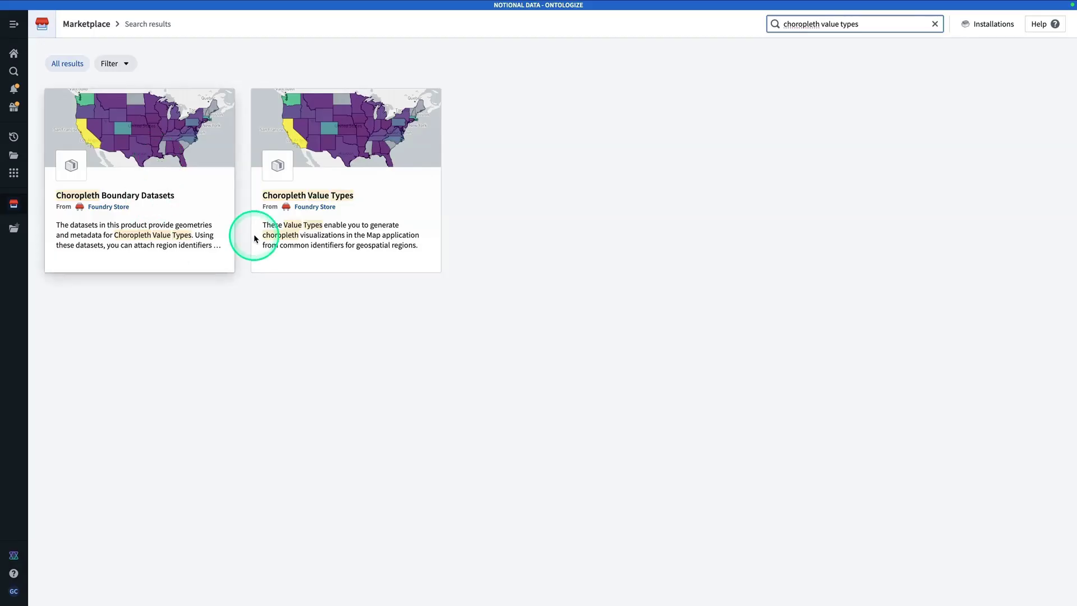
pyautogui.click(357, 181)
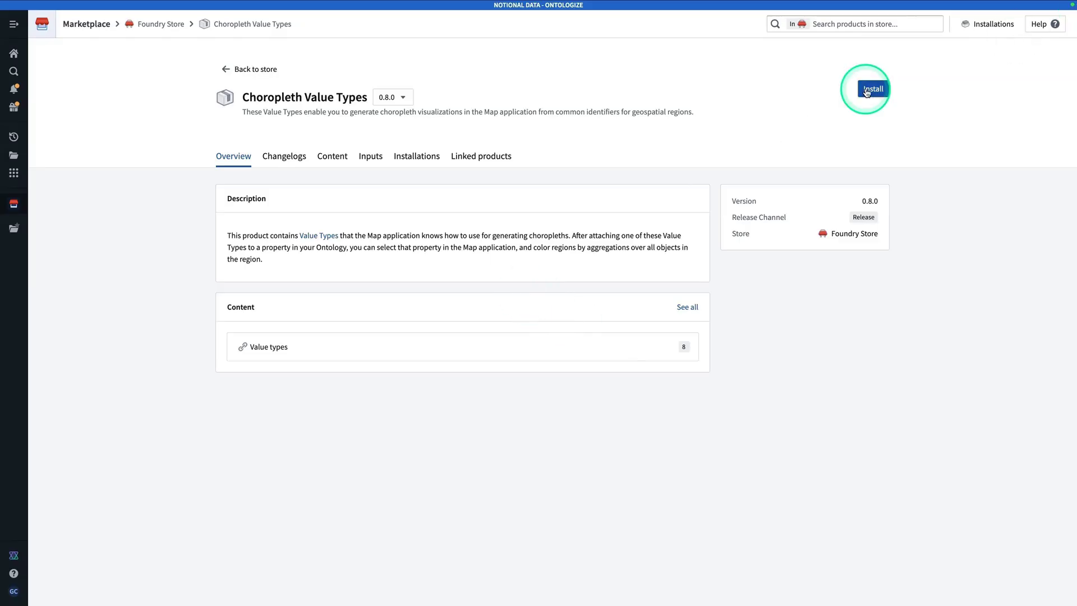
# - Install Choropleth Value Types 0.8.0 into Ontologize Public, keeping default content and version settings
pyautogui.click(879, 91)
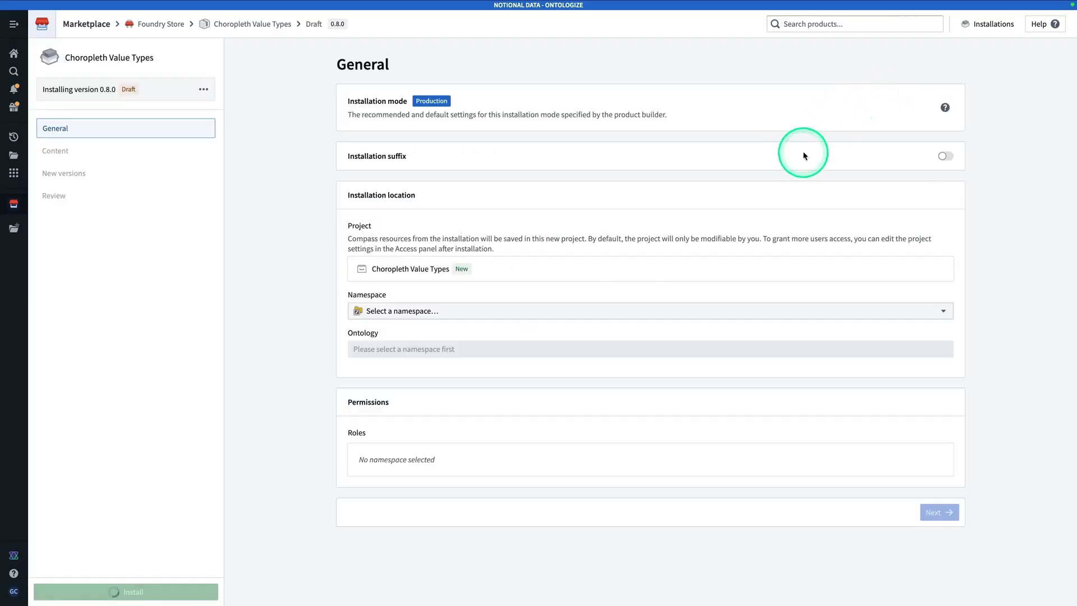
pyautogui.click(602, 315)
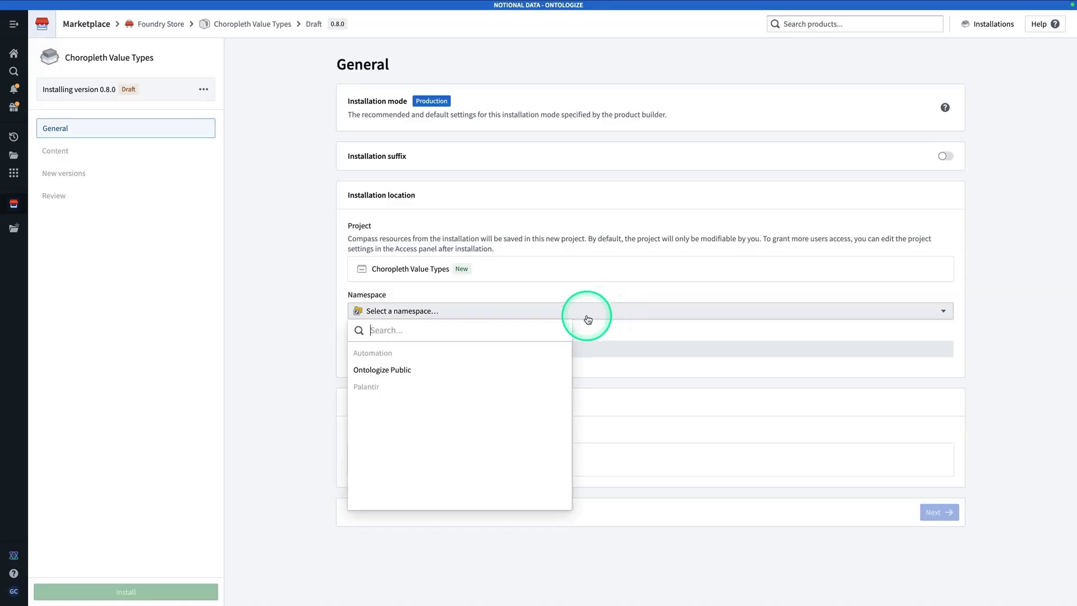
pyautogui.click(473, 368)
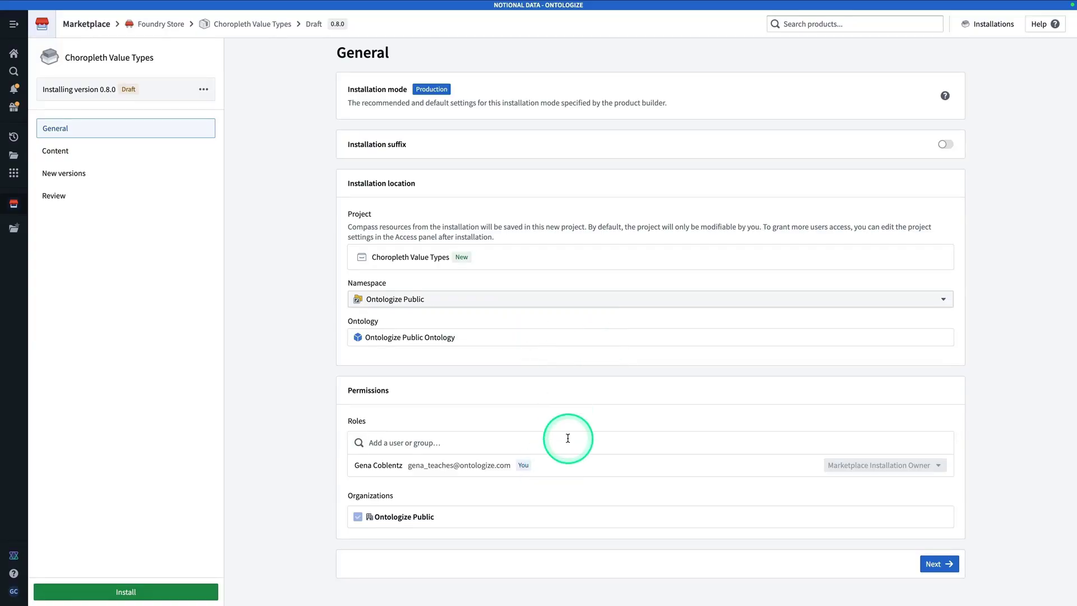
pyautogui.click(934, 564)
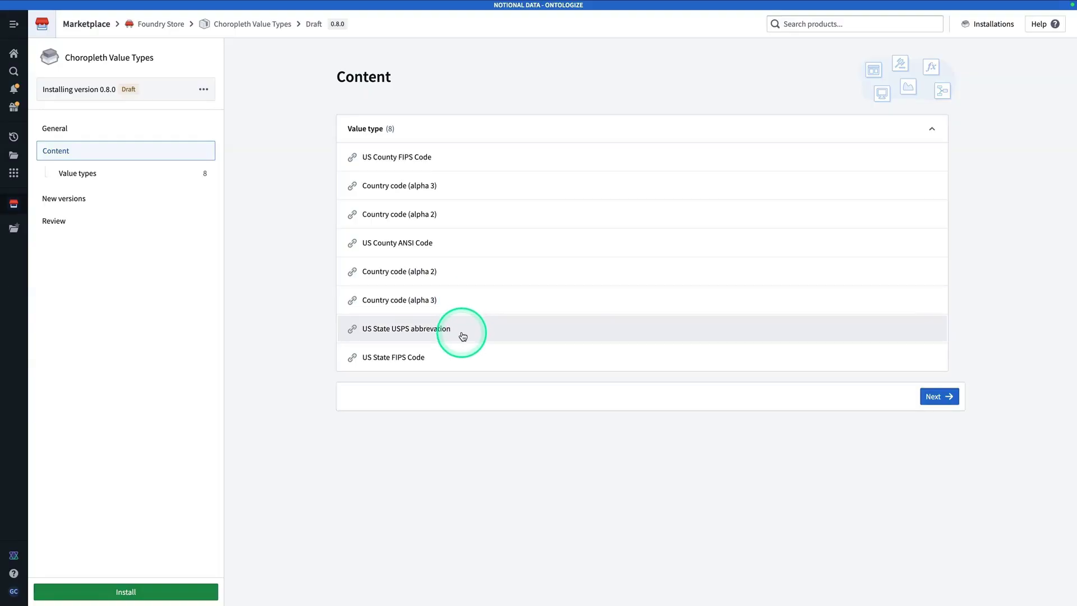
pyautogui.click(938, 396)
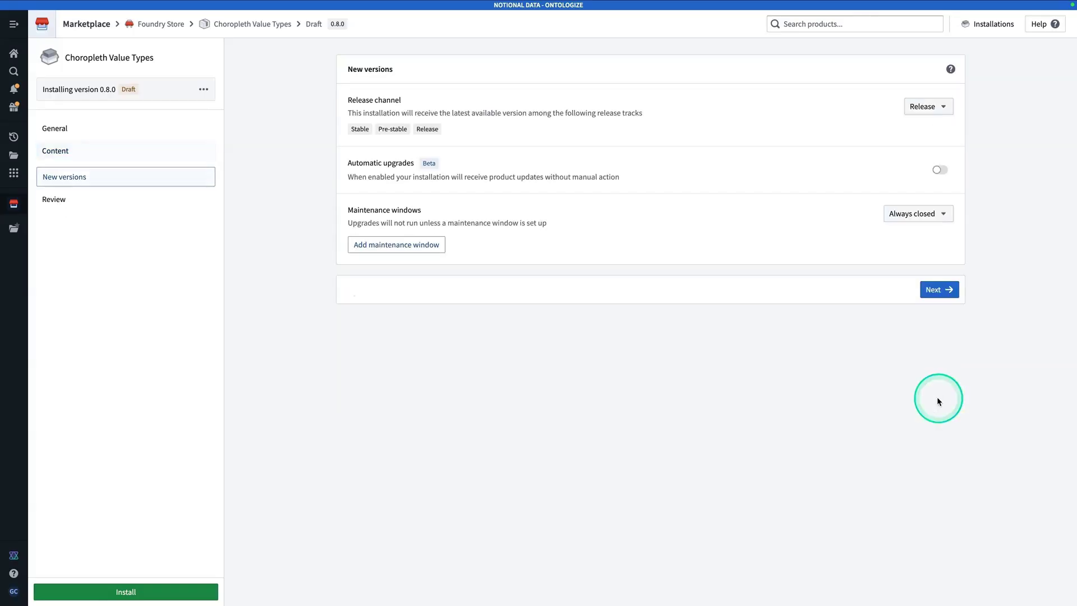
pyautogui.click(945, 290)
pyautogui.click(941, 526)
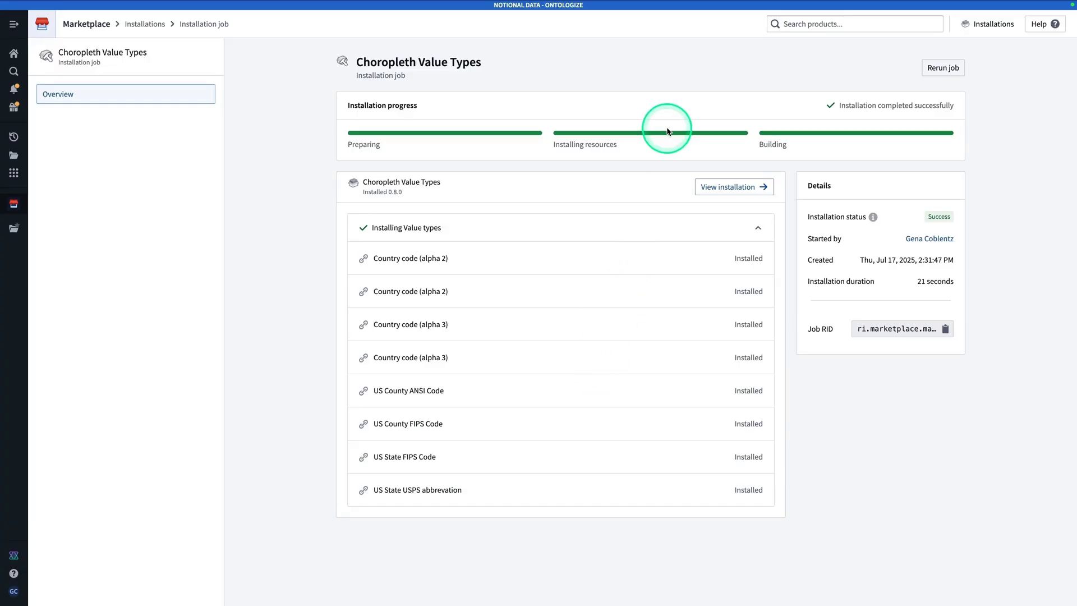
# - View the completed Choropleth Value Types installation
pyautogui.click(729, 194)
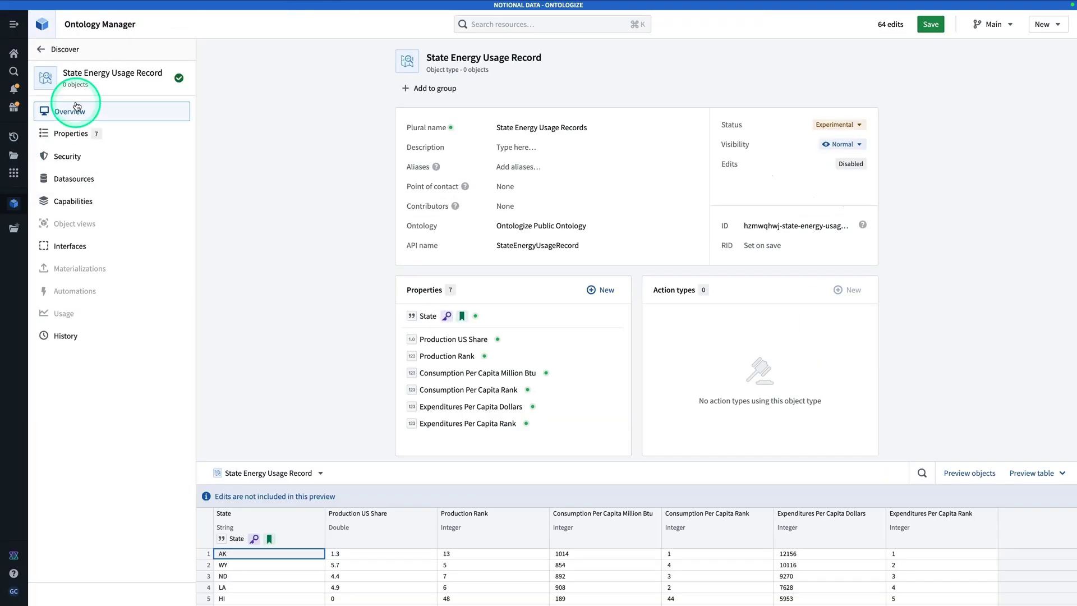
# - Go back to Discover and list the ontology's value types down to US State codes
pyautogui.click(45, 49)
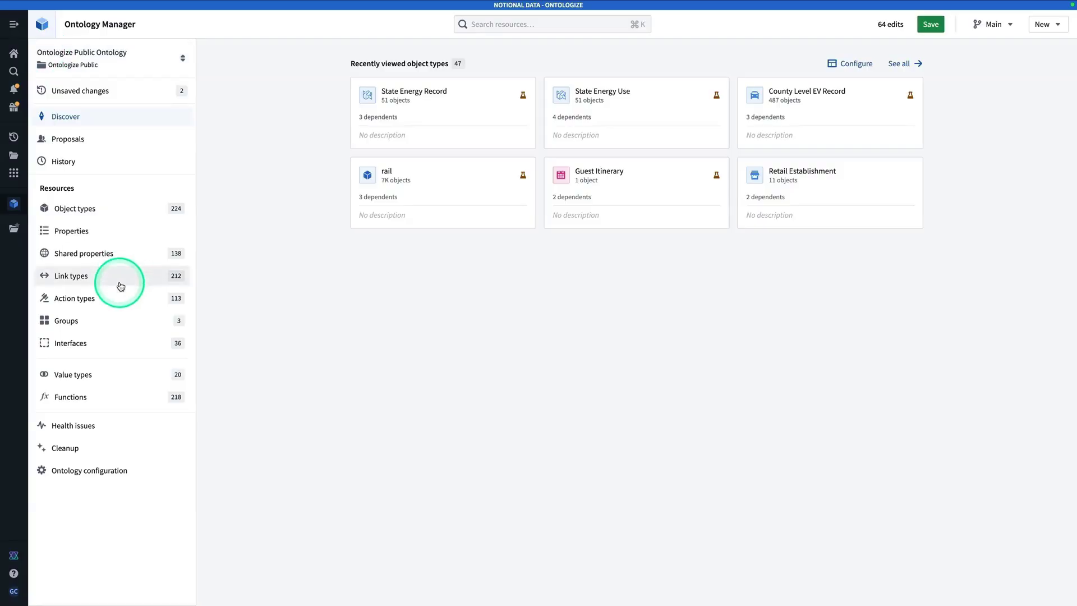
pyautogui.rightClick(90, 377)
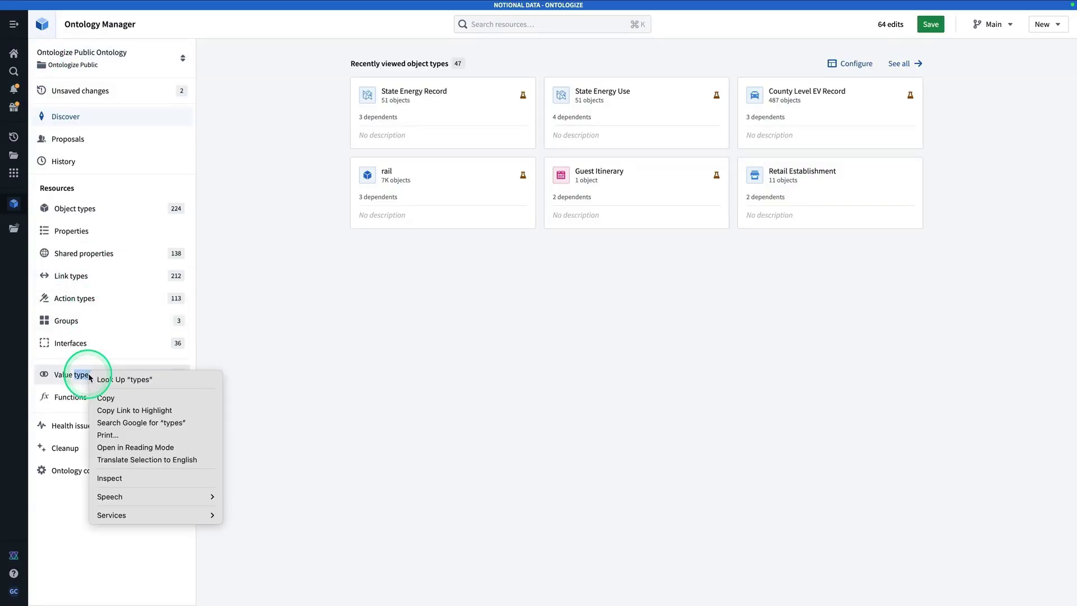
pyautogui.click(65, 378)
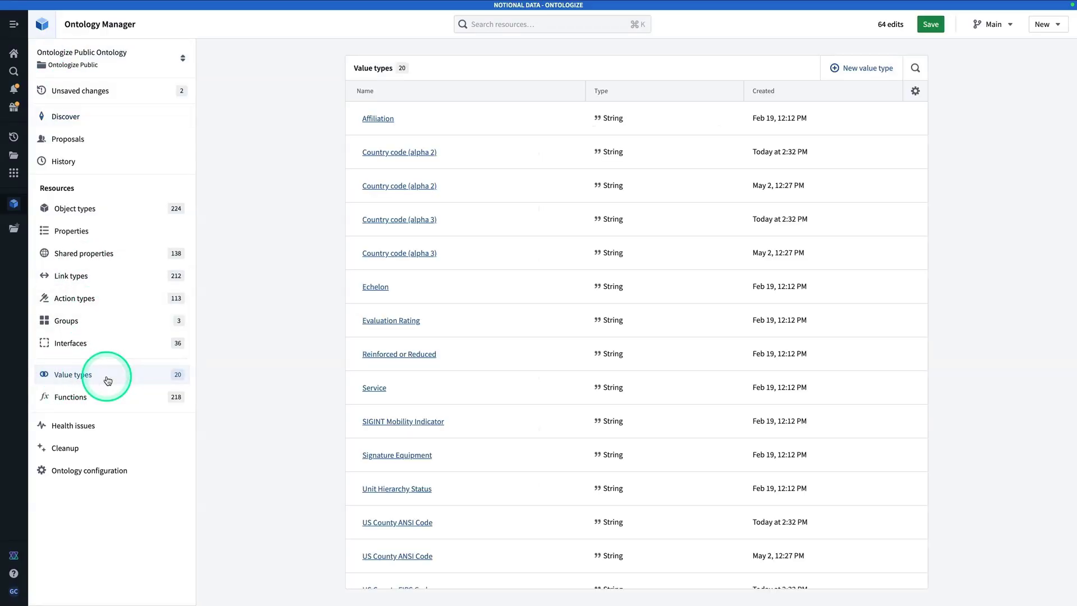
pyautogui.scroll(-3, 376, 321)
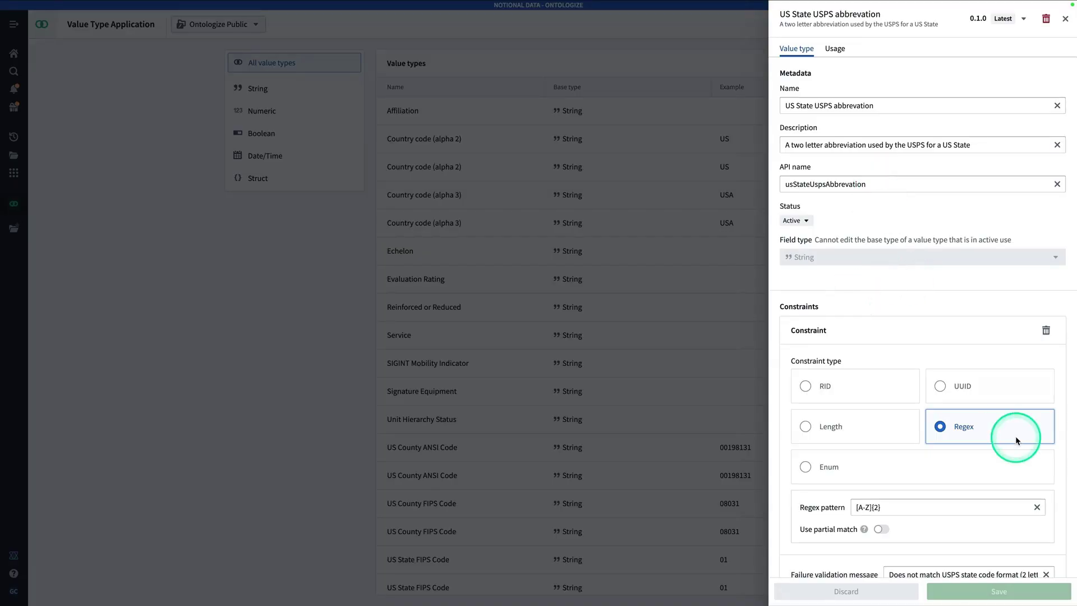
# - Review the US State USPS abbreviation value type's description and API name usStateUspsAbbrevation
pyautogui.scroll(-2, 946, 339)
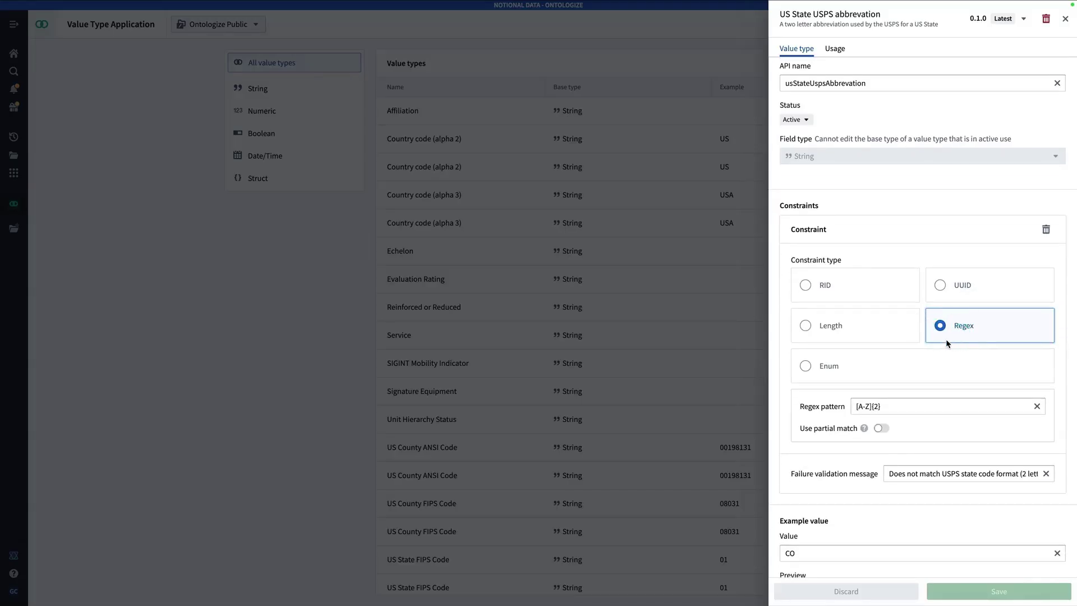
pyautogui.scroll(2, 946, 339)
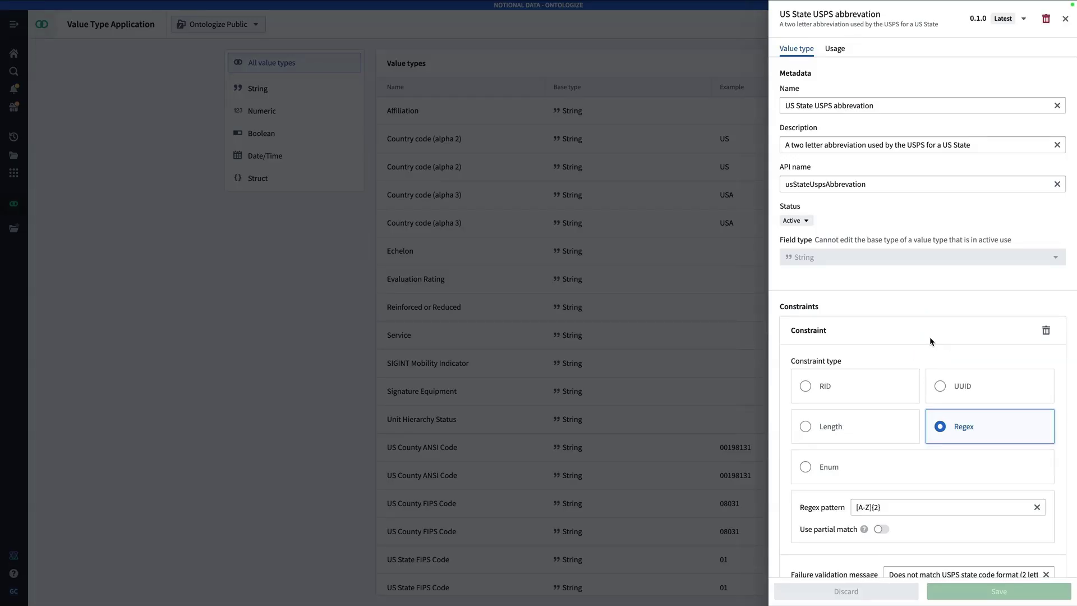
pyautogui.click(887, 149)
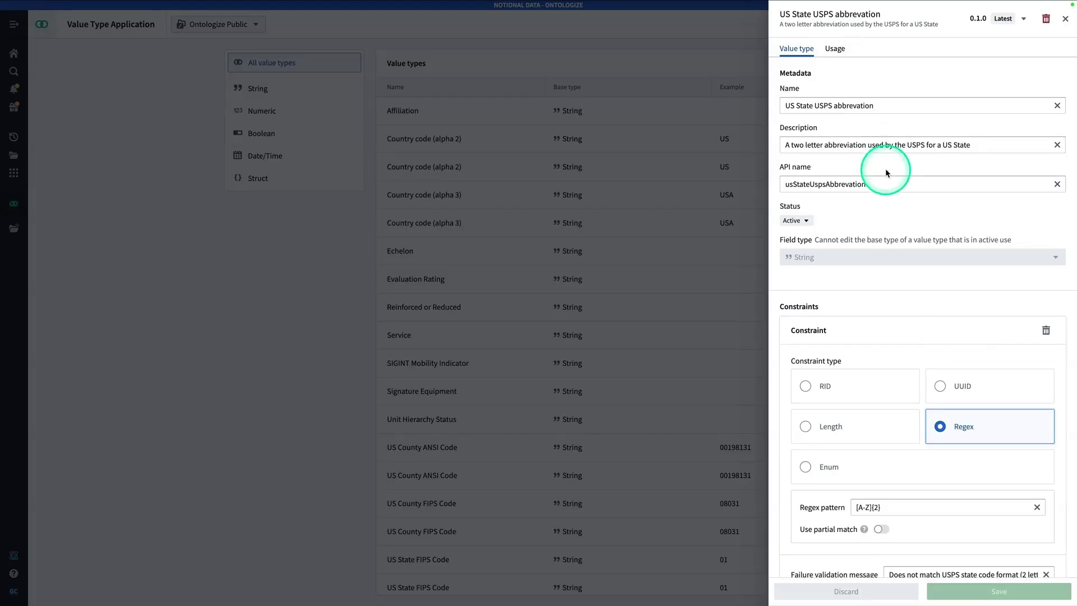
pyautogui.moveTo(881, 185); pyautogui.dragTo(751, 190)
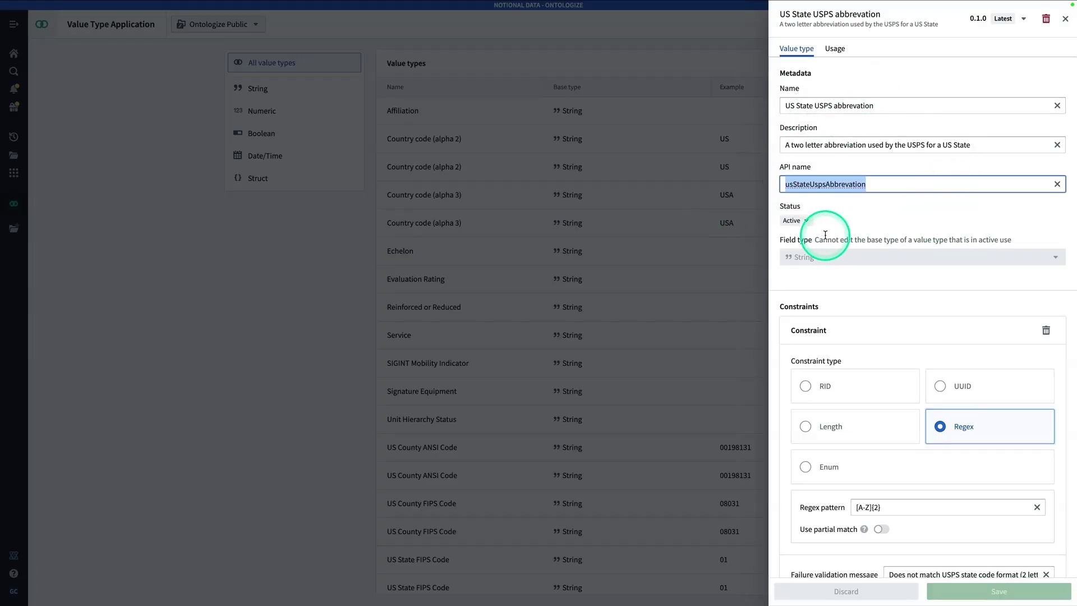
pyautogui.click(591, 293)
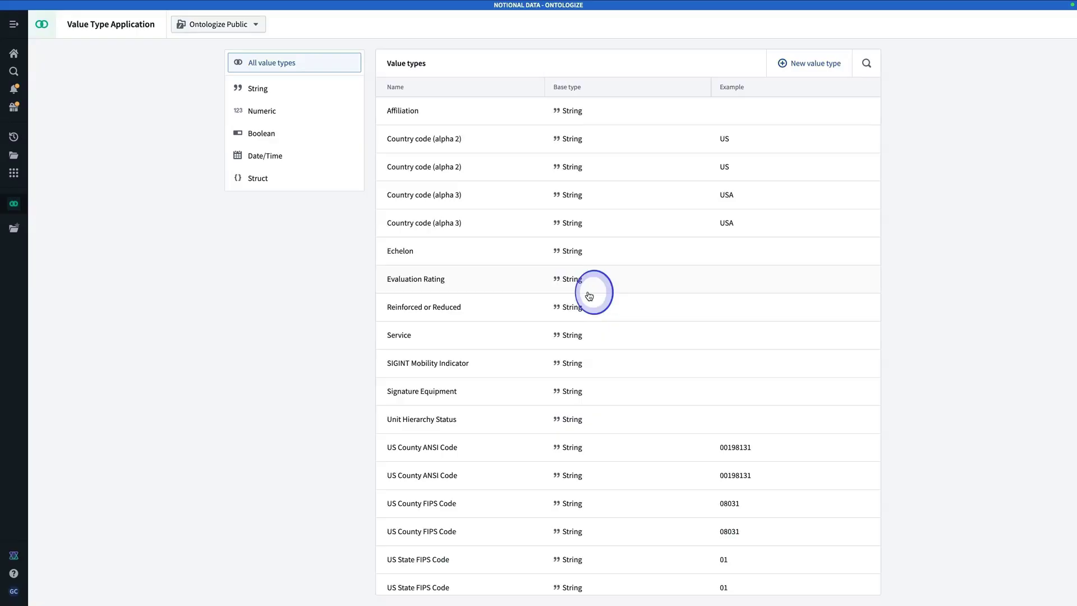
pyautogui.scroll(-2, 591, 293)
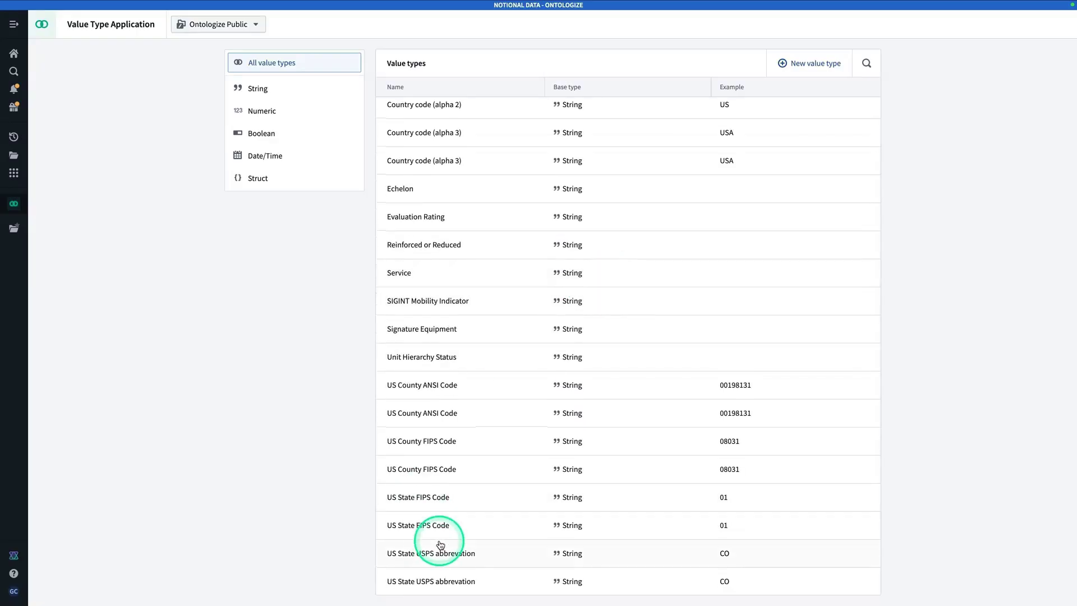
pyautogui.click(438, 504)
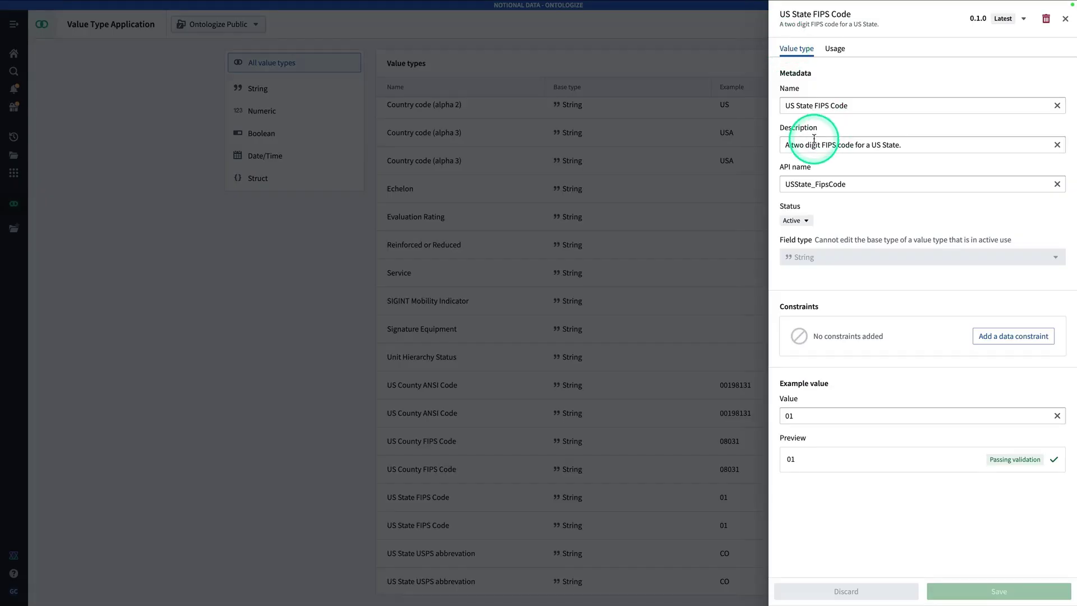
pyautogui.moveTo(862, 183); pyautogui.dragTo(753, 180)
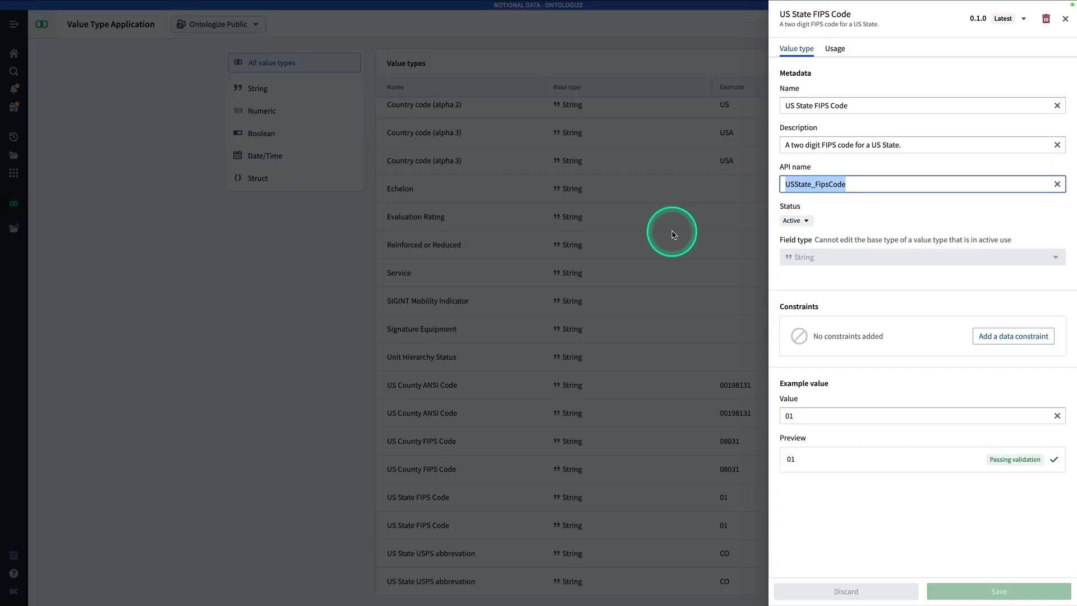
pyautogui.click(455, 386)
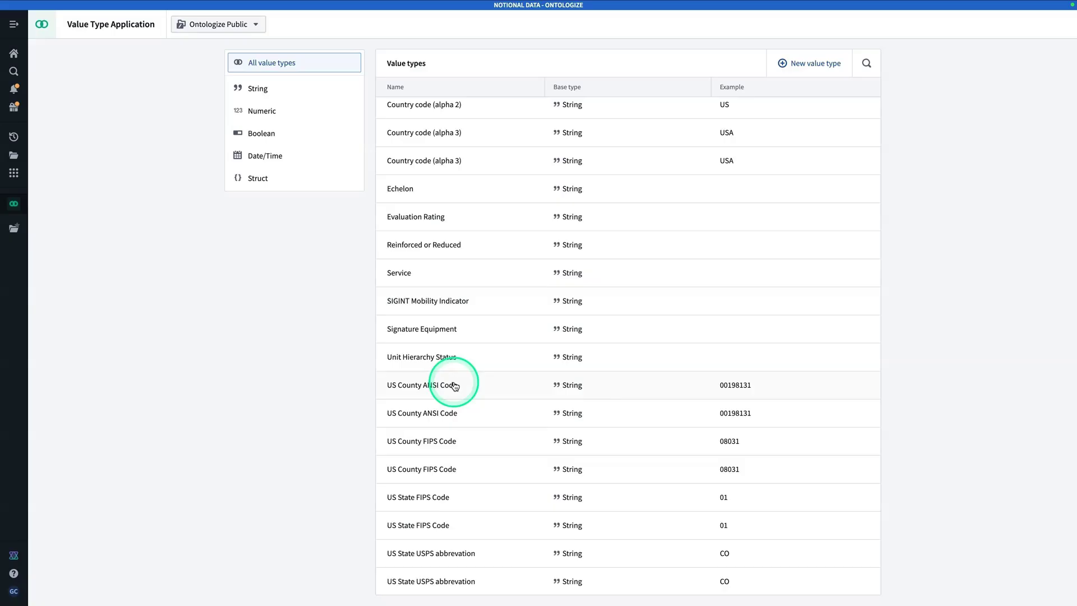
pyautogui.click(451, 420)
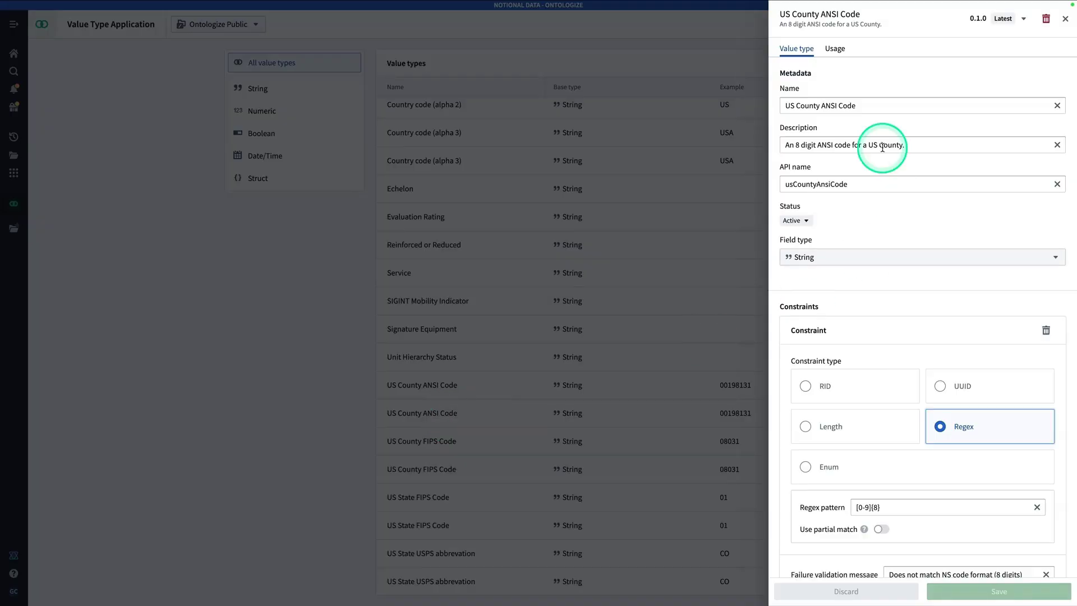
pyautogui.click(596, 258)
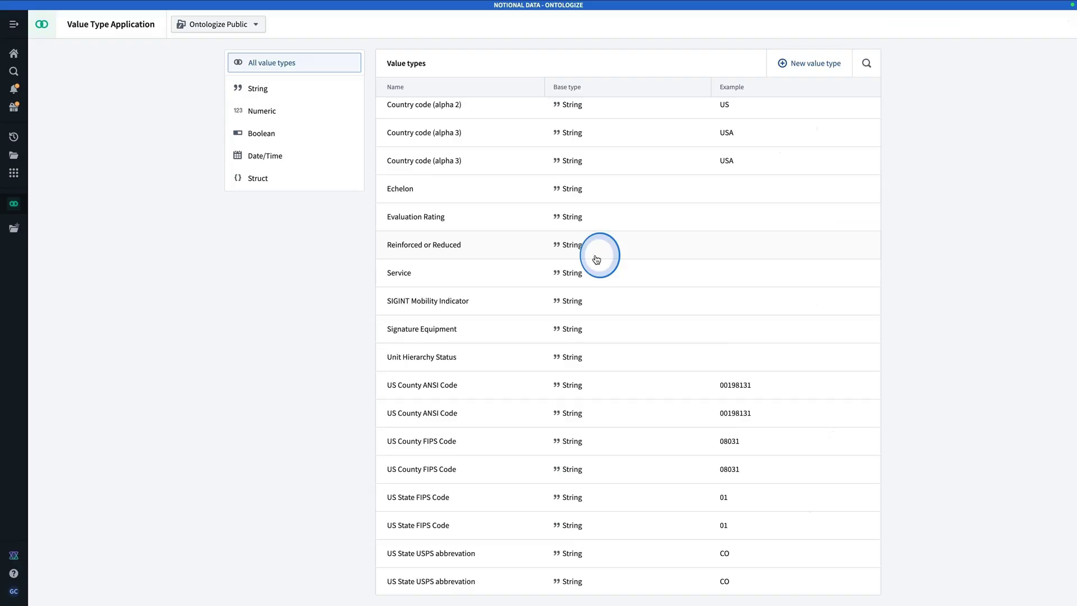
pyautogui.click(447, 159)
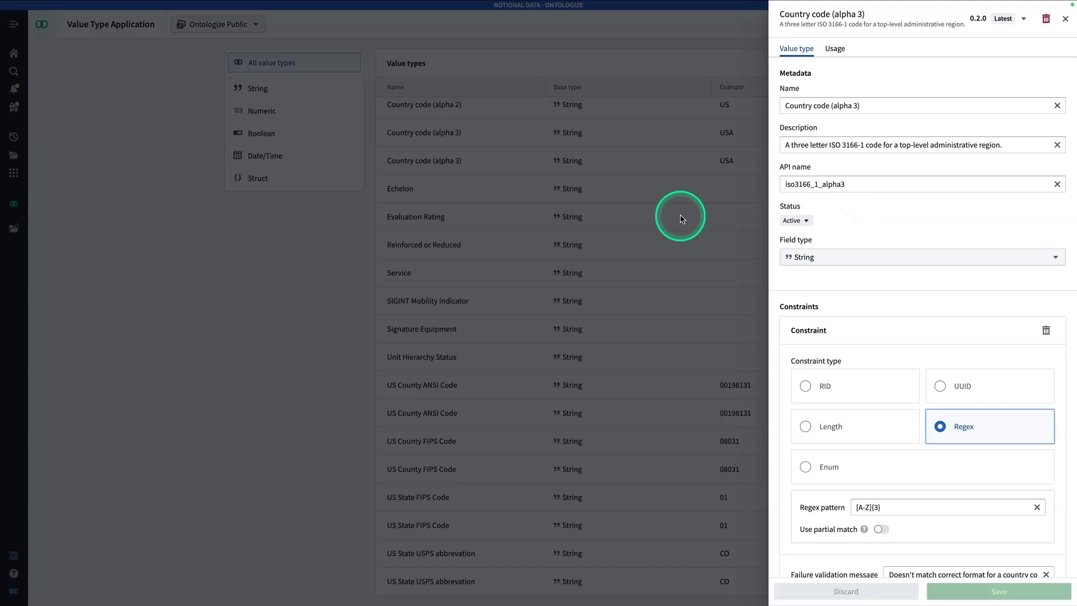
pyautogui.click(594, 295)
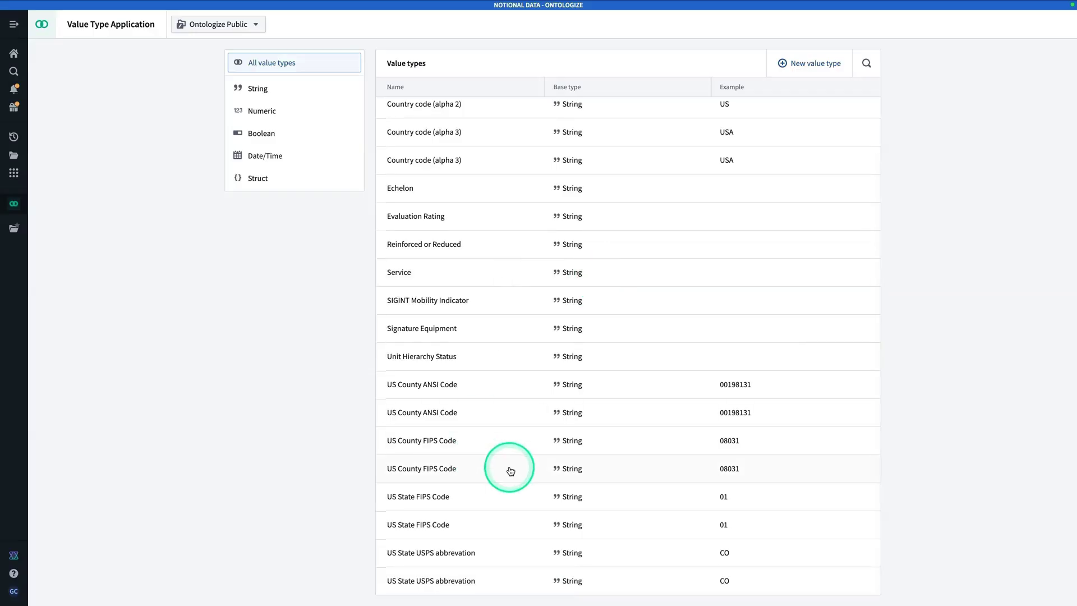
pyautogui.click(533, 509)
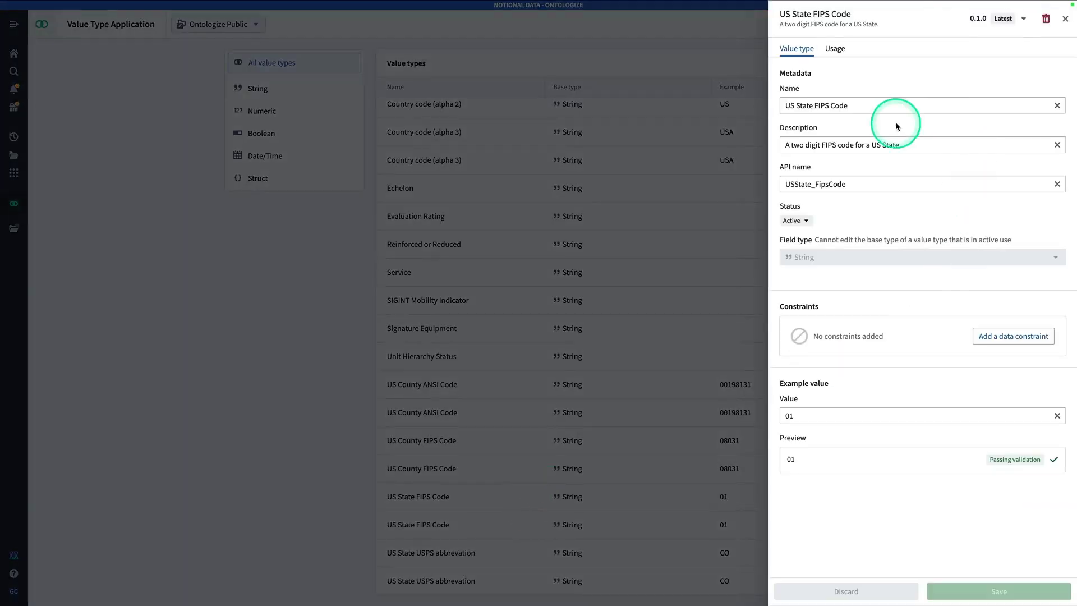
pyautogui.click(601, 232)
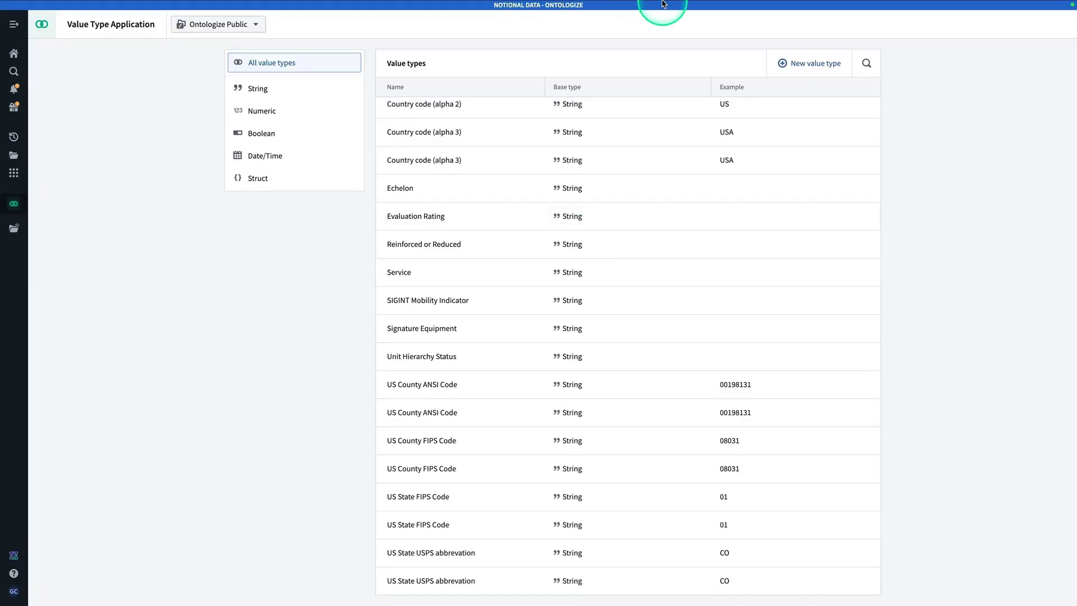
pyautogui.click(782, 63)
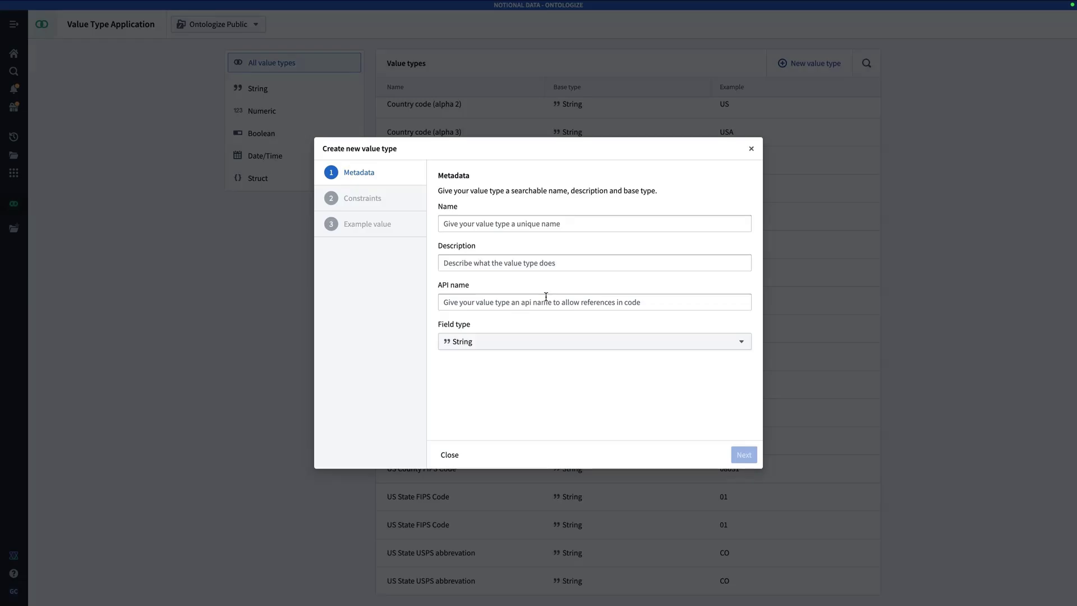
pyautogui.click(766, 159)
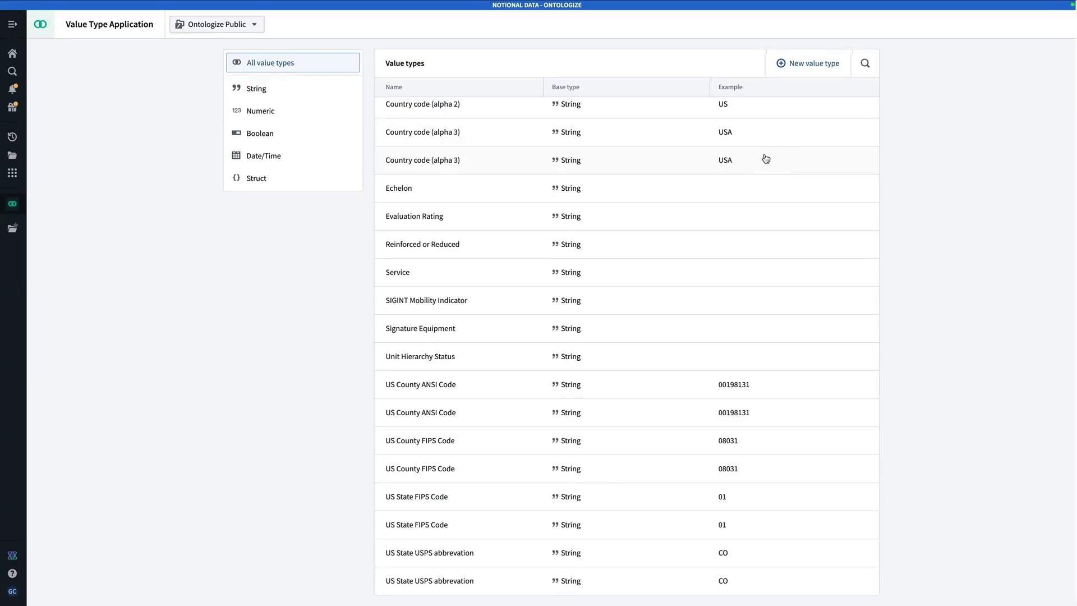
# - Assign the US State USPS abbrevation value type to State Energy Usage Record's State property, then review pending changes
pyautogui.moveTo(523, 56)
pyautogui.click(108, 26)
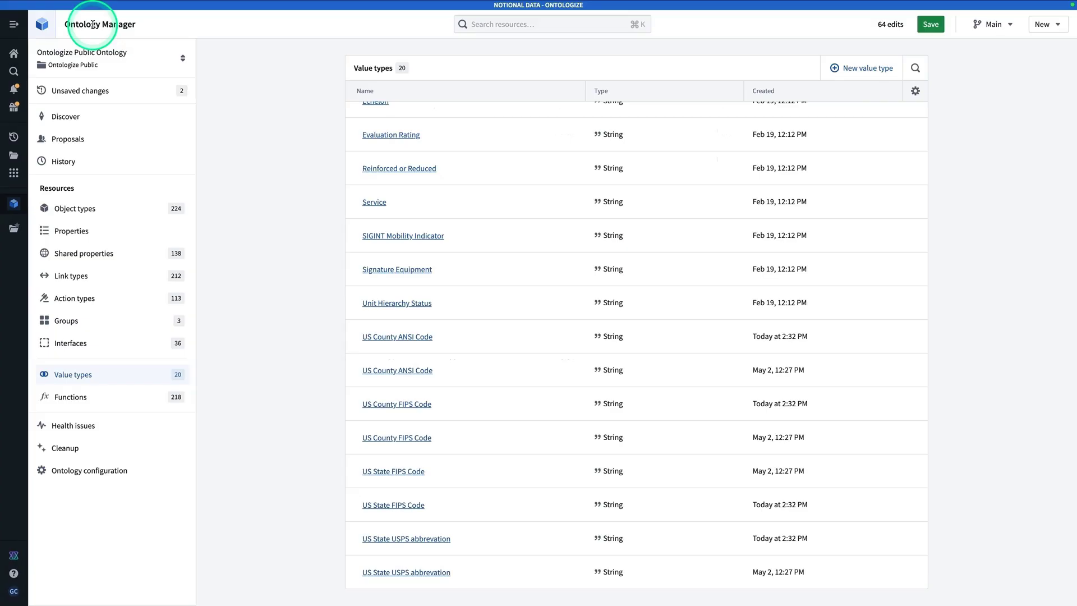
pyautogui.click(75, 93)
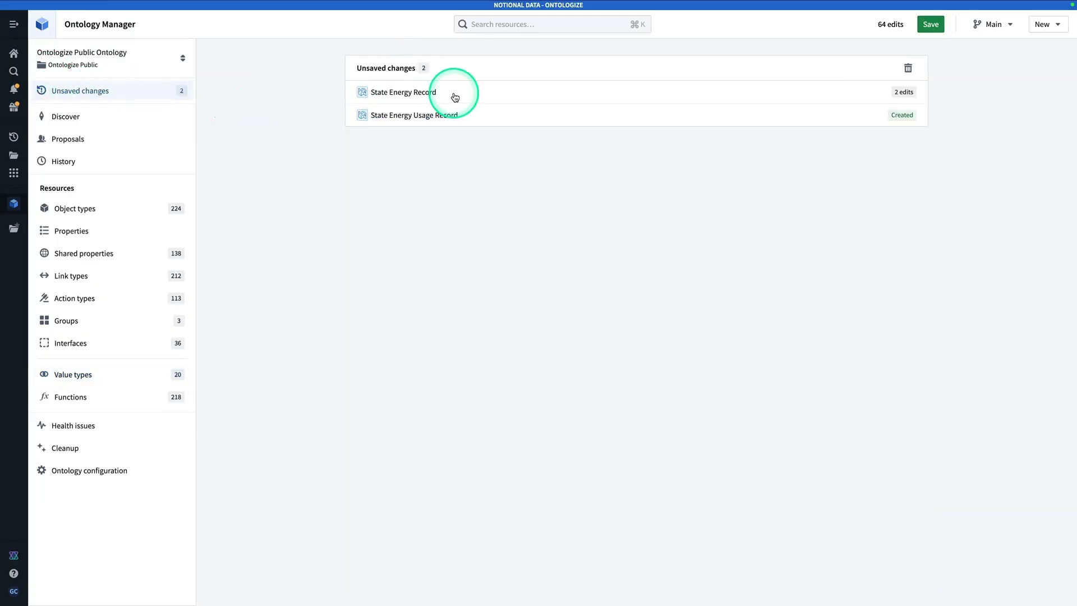
pyautogui.click(472, 119)
pyautogui.click(132, 137)
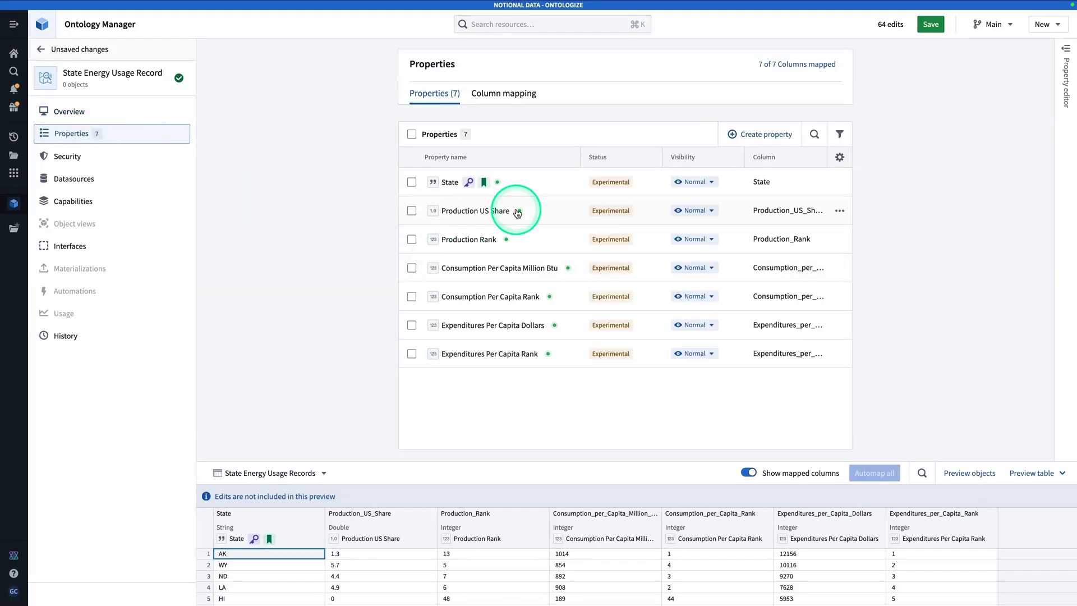
pyautogui.click(531, 185)
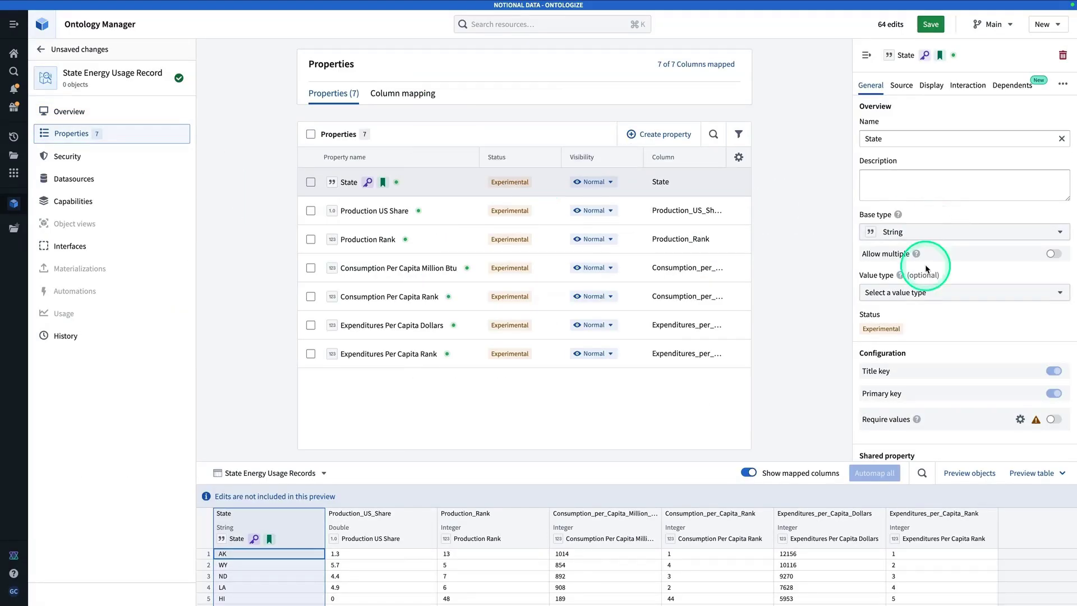
pyautogui.click(903, 296)
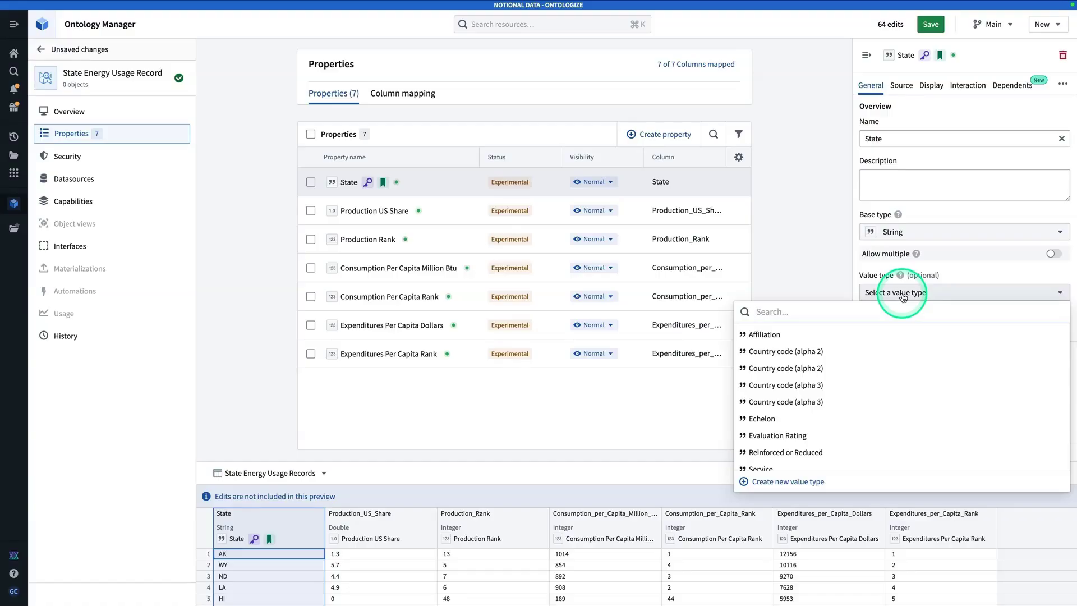
pyautogui.write('usps')
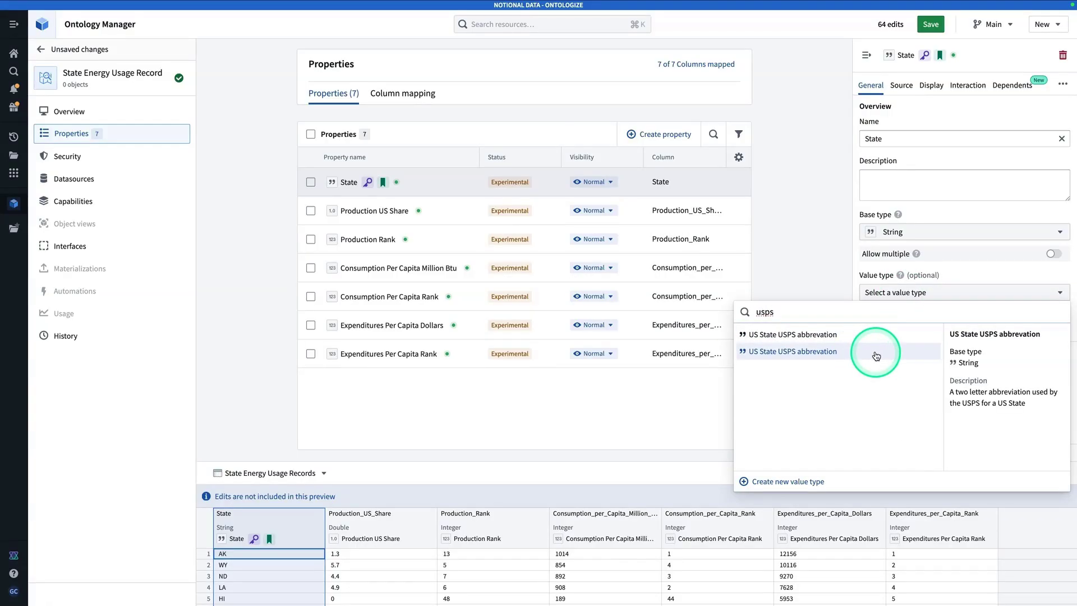
pyautogui.click(875, 354)
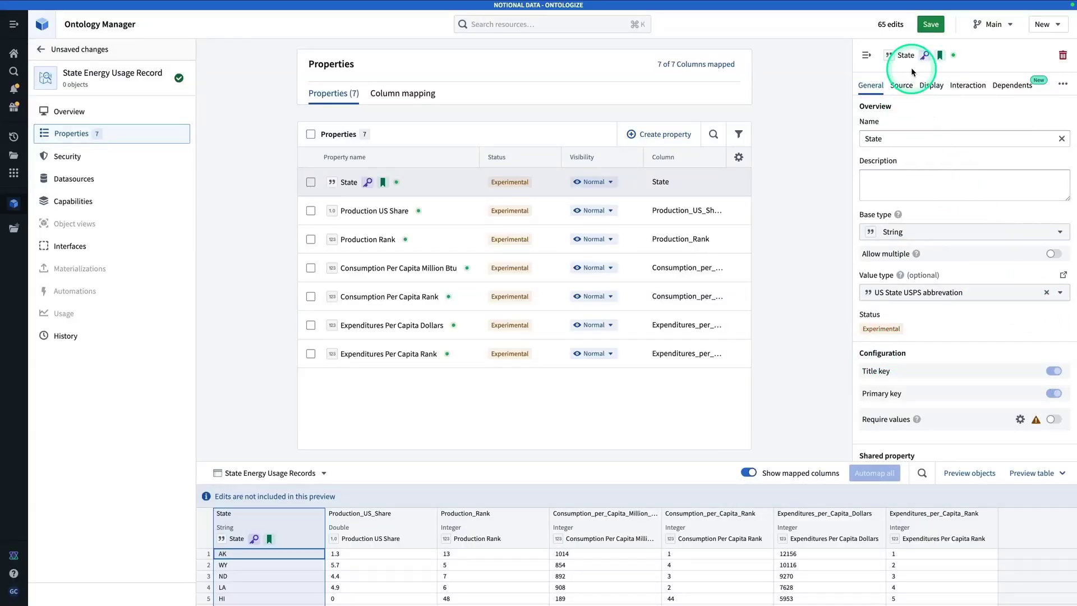
pyautogui.click(929, 24)
# - Save all changes to the ontology, then view State Energy Use's Datasources page
pyautogui.click(781, 463)
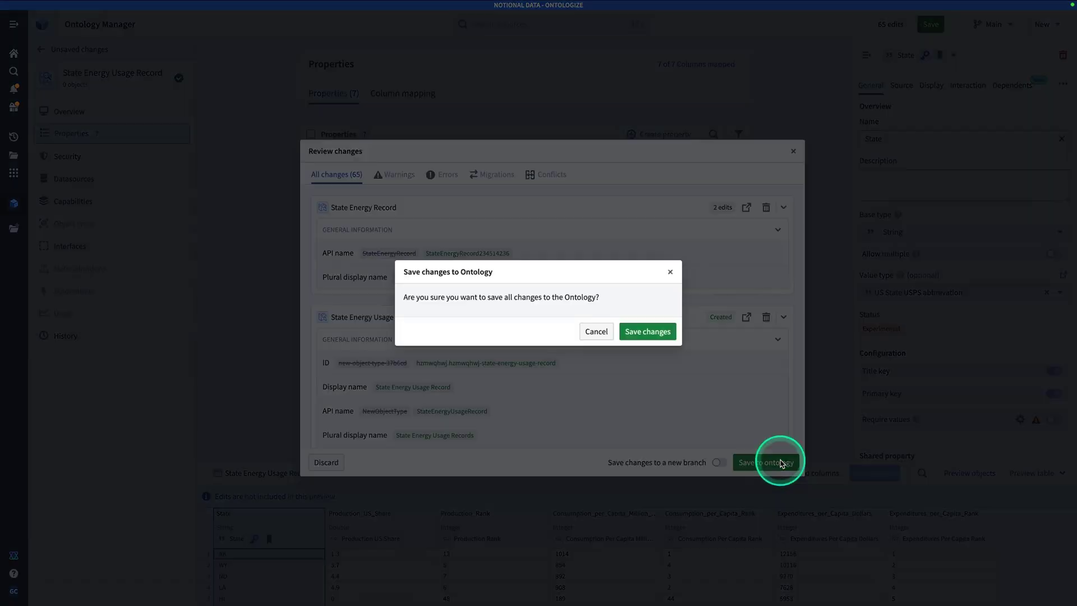
pyautogui.click(653, 335)
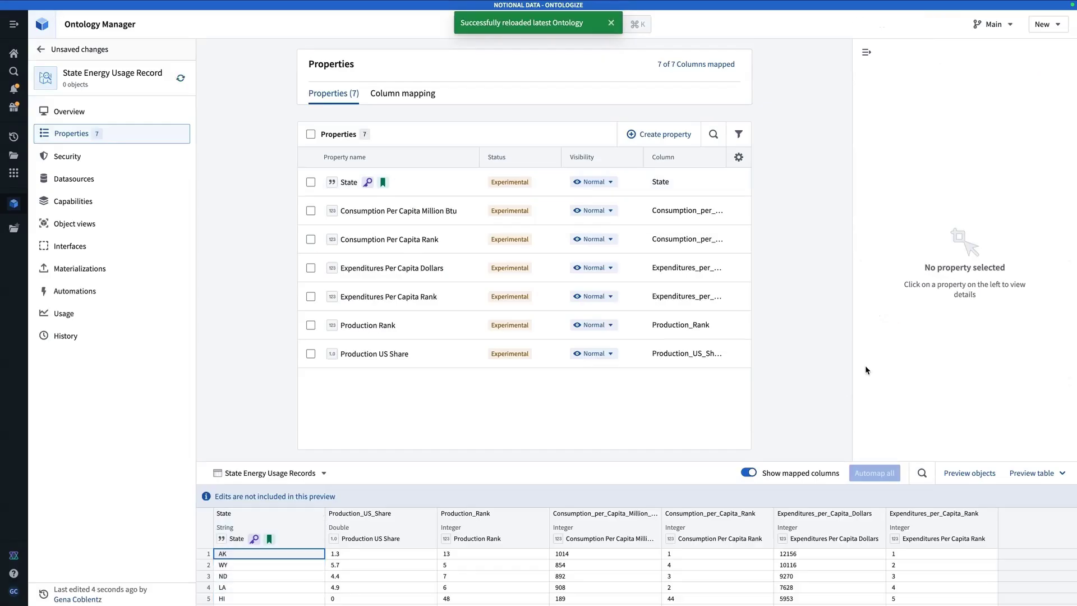
pyautogui.click(808, 373)
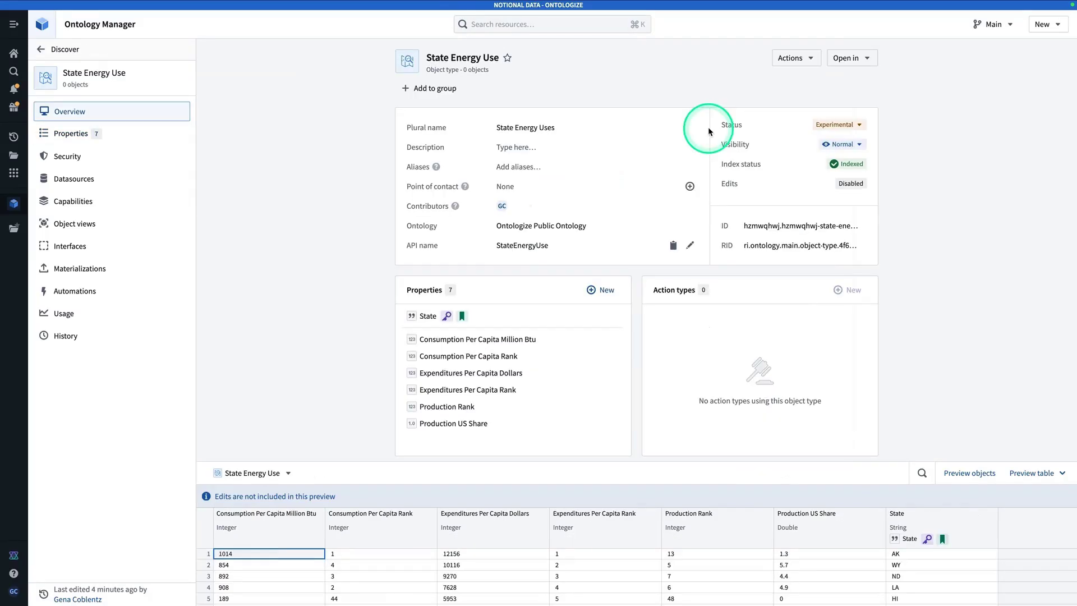
pyautogui.click(325, 194)
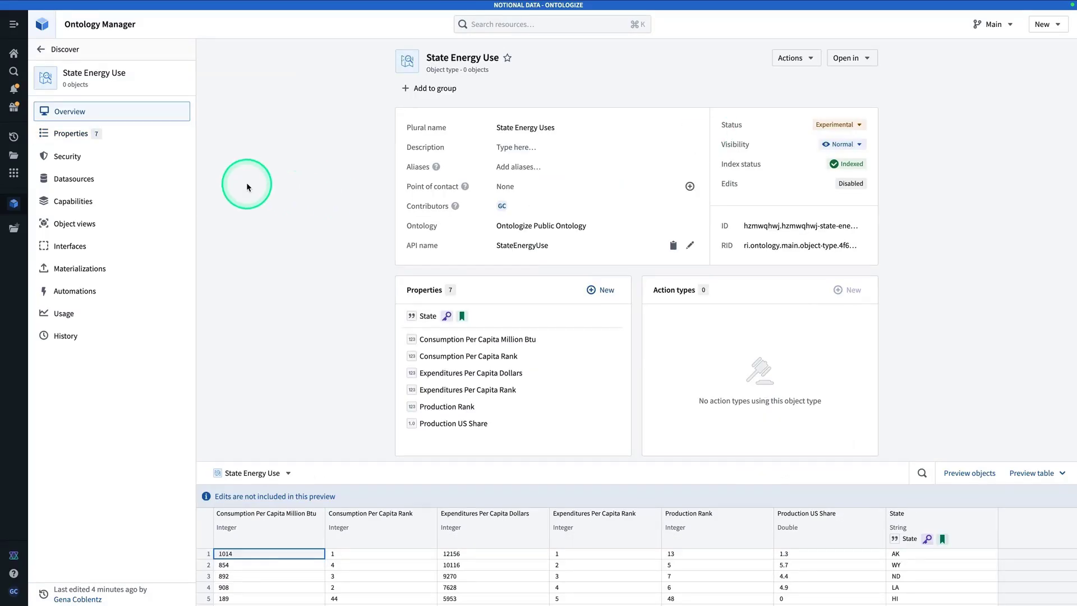
pyautogui.click(96, 179)
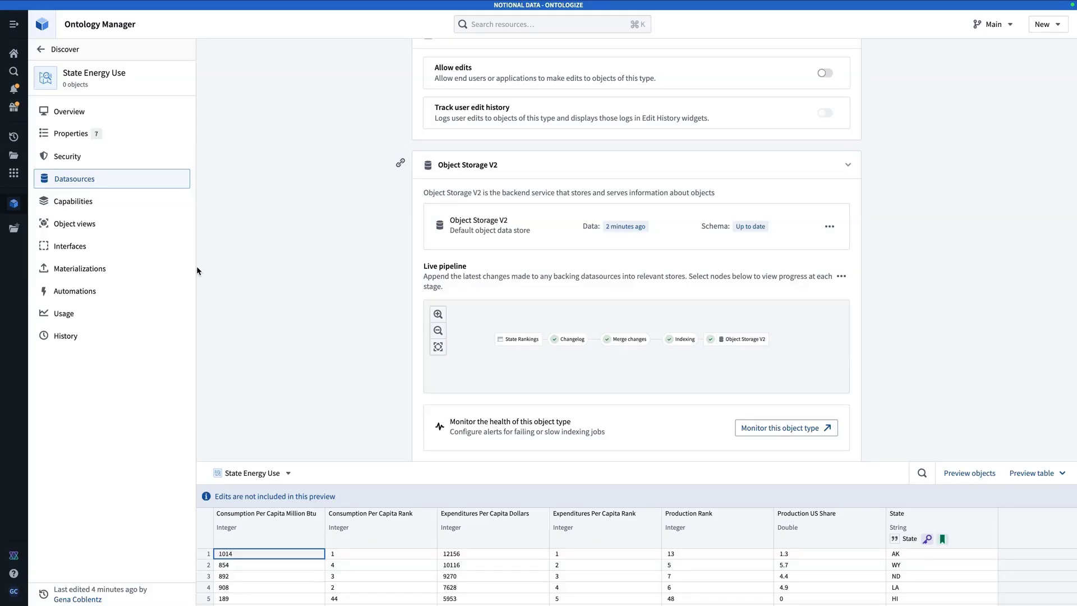
# - Launch a new Map from enterprise search and start adding data to it
pyautogui.press('super+j')
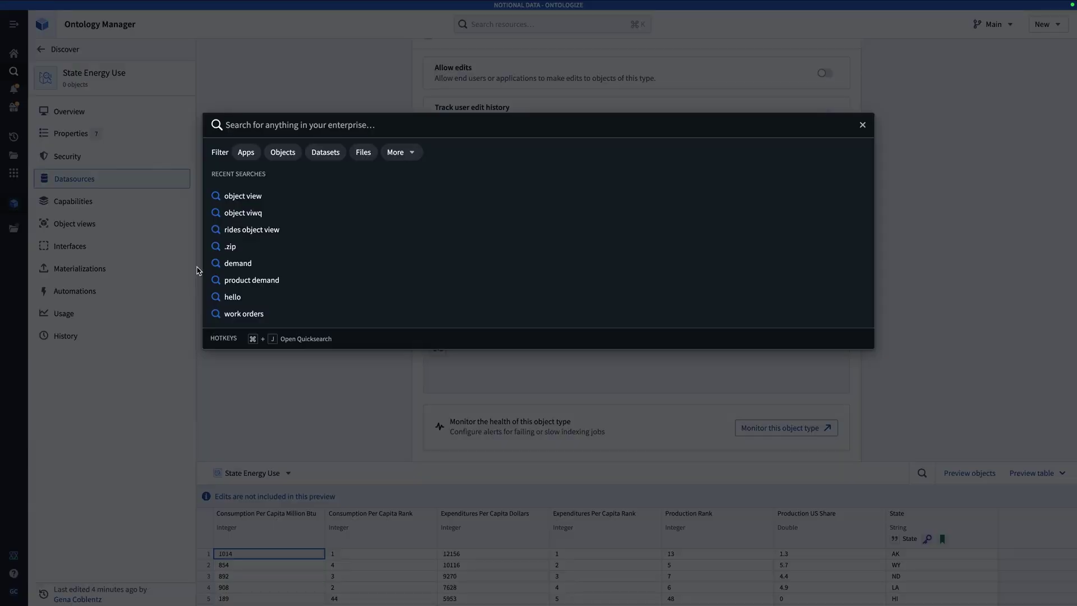
pyautogui.write('map')
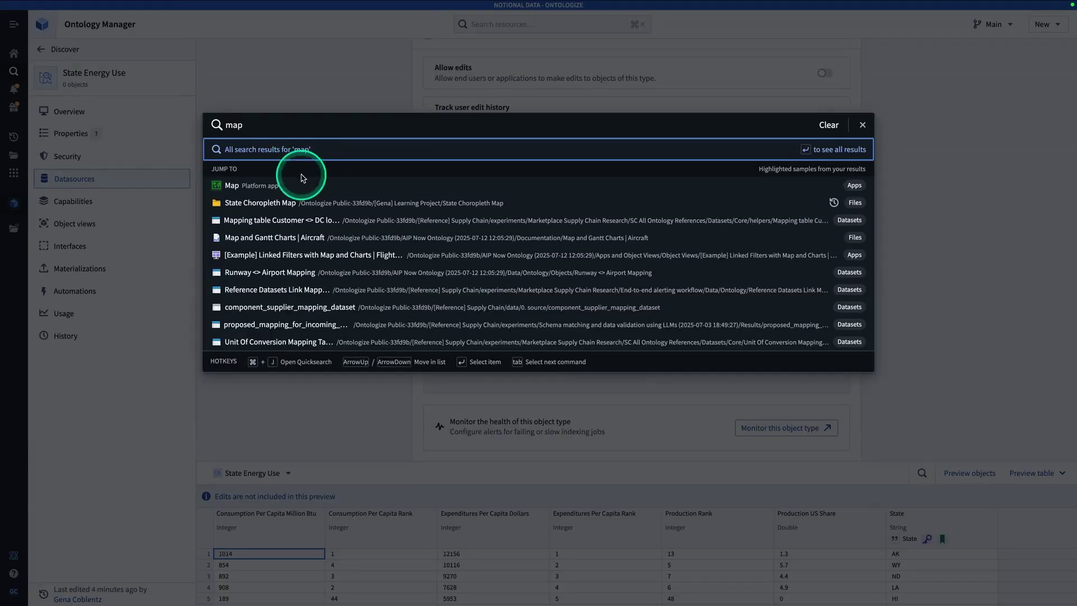
pyautogui.click(296, 190)
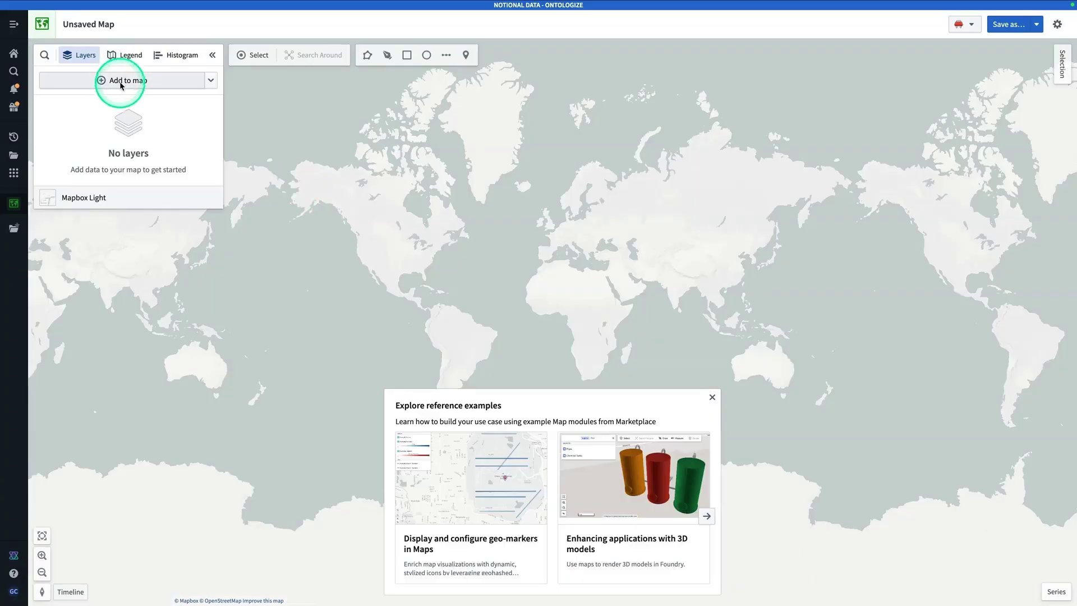
pyautogui.click(124, 83)
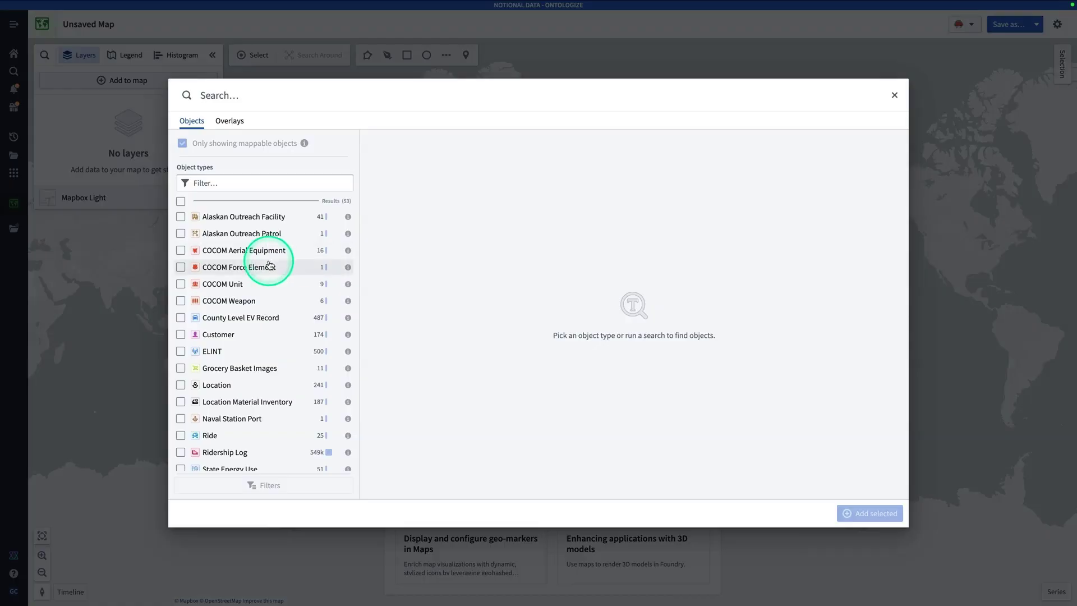
# - Filter object types by 'state' and select State Energy Use
pyautogui.scroll(-10, 245, 251)
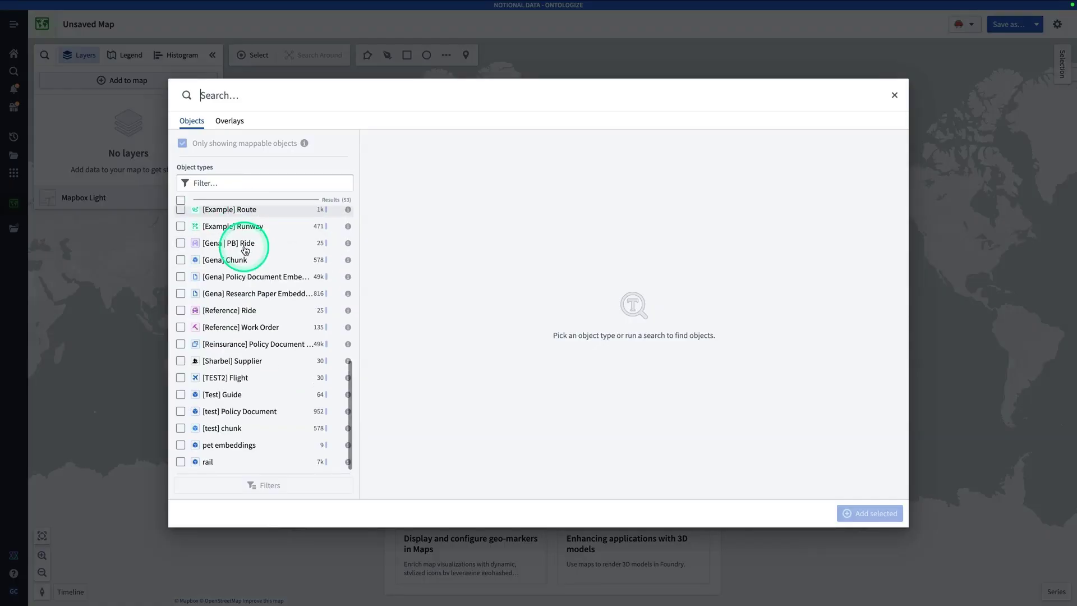
pyautogui.scroll(10, 245, 251)
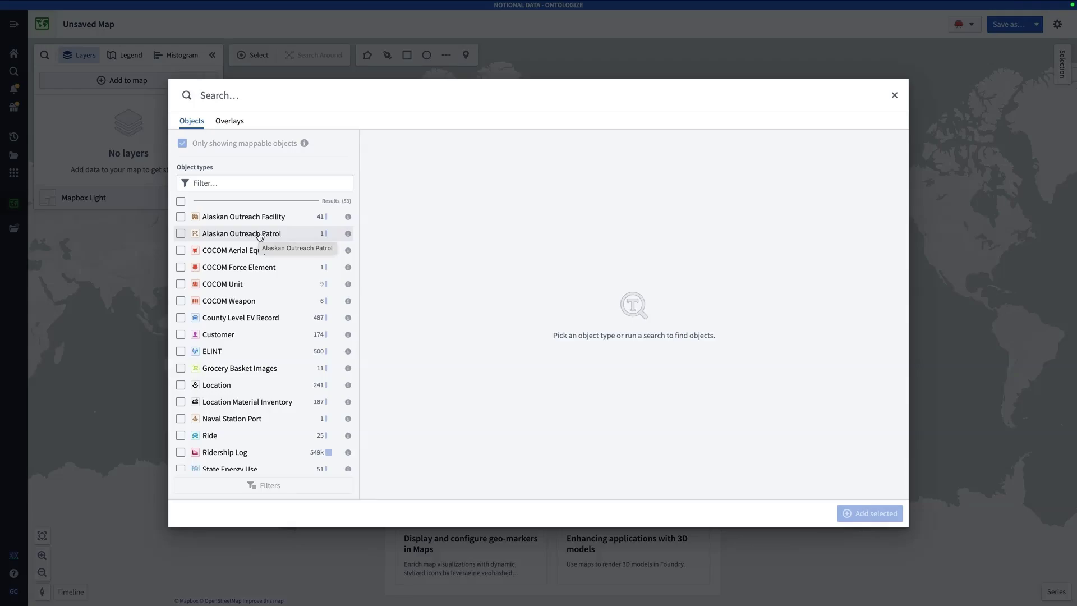
pyautogui.click(255, 178)
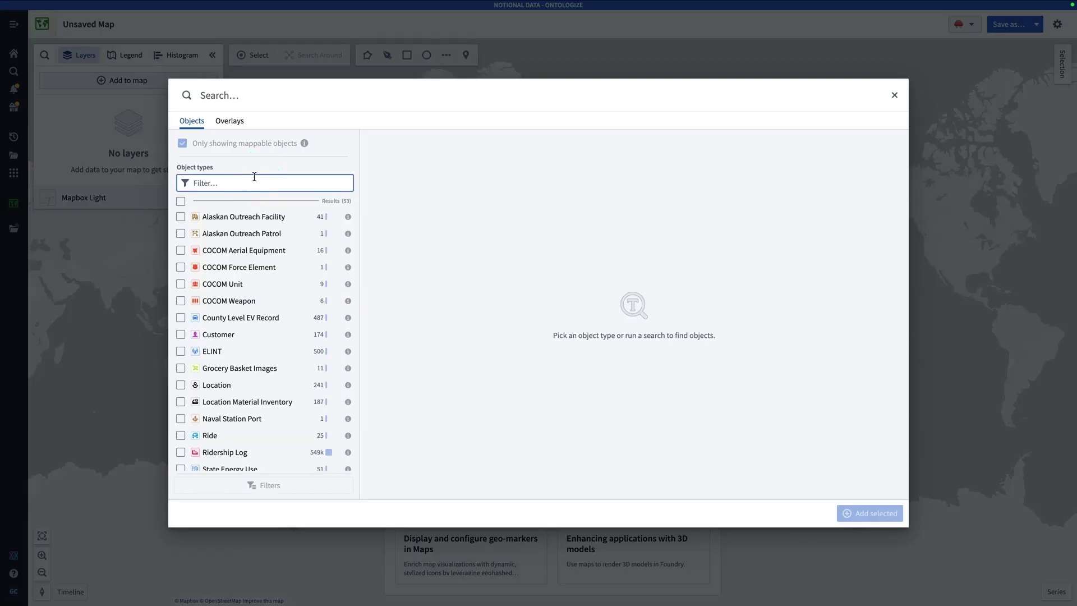
pyautogui.write('guest')
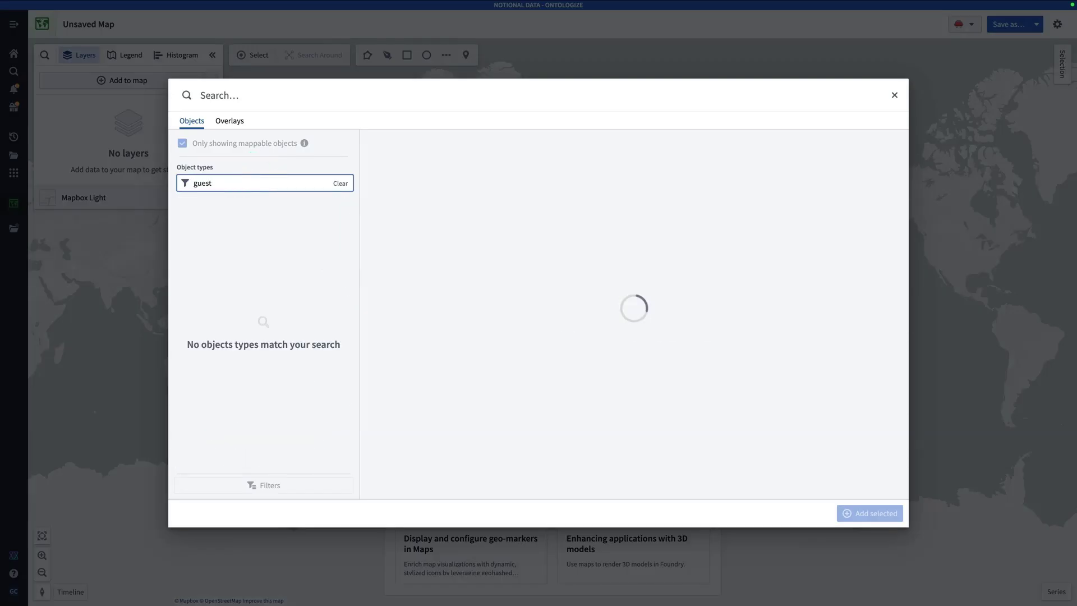
pyautogui.press('BackSpace')
pyautogui.press('BackSpace')
pyautogui.press('BackSpace')
pyautogui.press('BackSpace')
pyautogui.press('BackSpace')
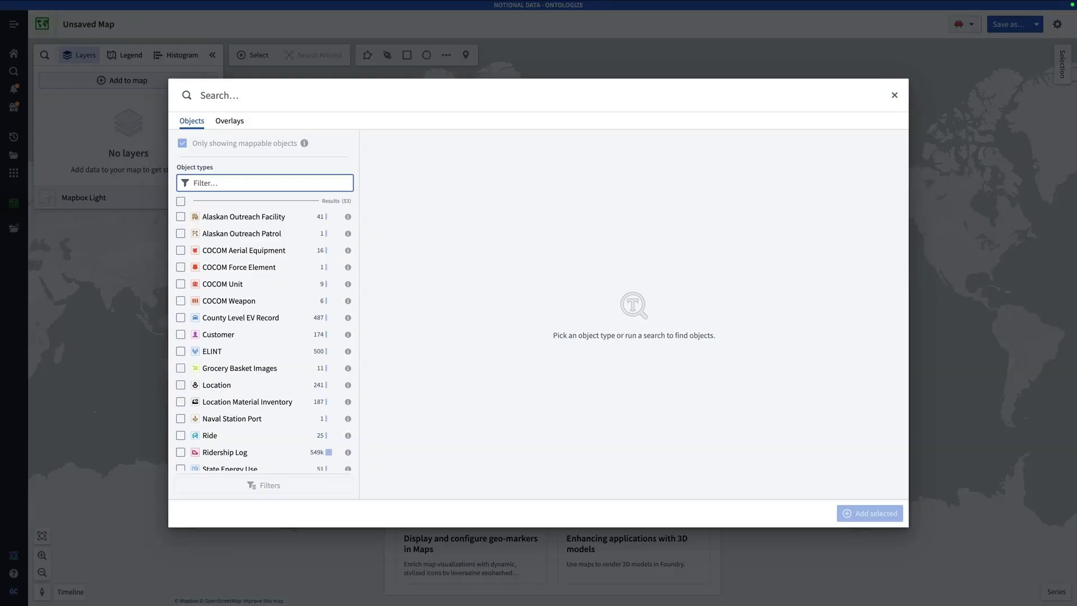
pyautogui.write('state')
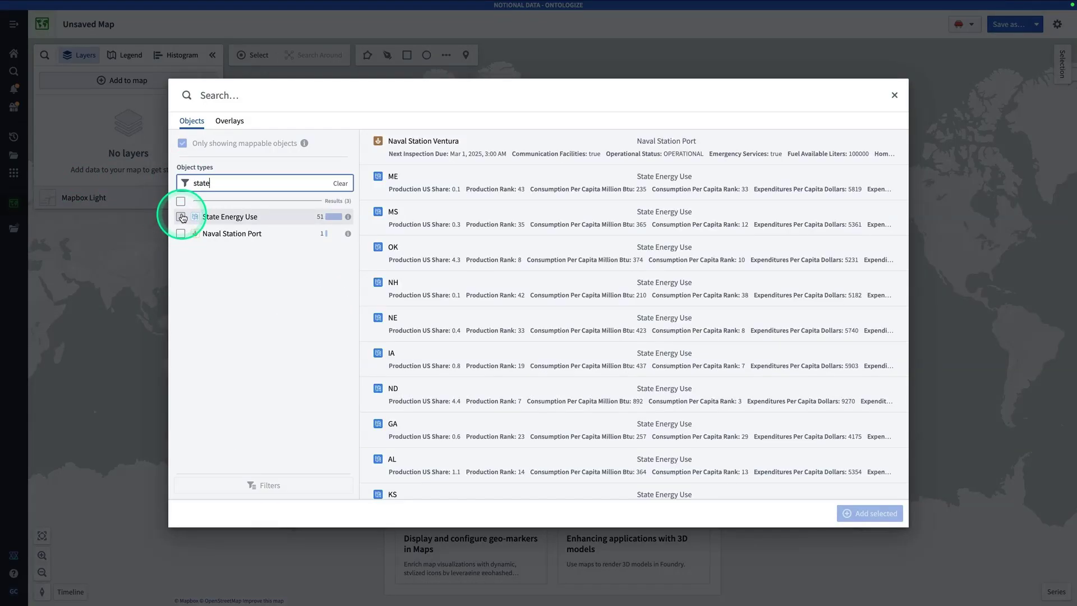
pyautogui.click(180, 217)
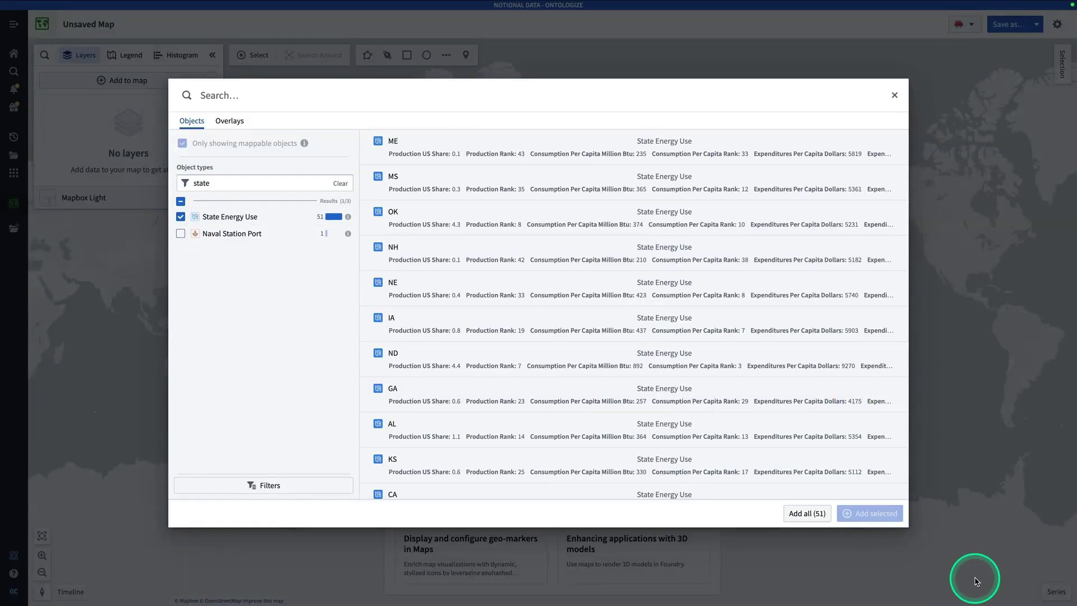
# - Add all 51 State Energy Use objects and centre the map on the United States
pyautogui.click(800, 513)
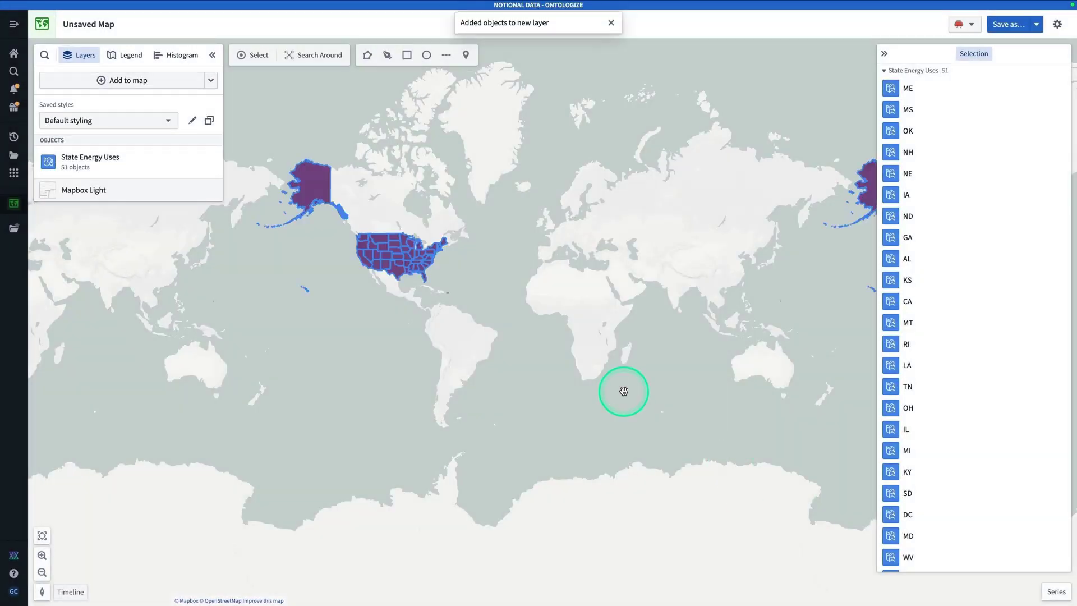
pyautogui.moveTo(372, 355); pyautogui.dragTo(408, 332)
pyautogui.scroll(5, 428, 250)
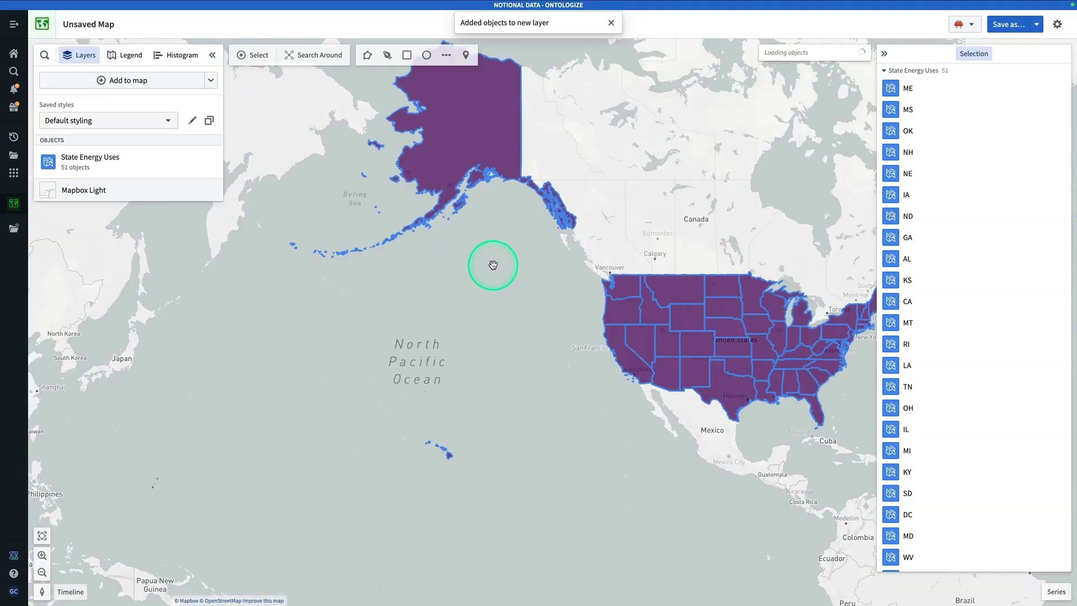
pyautogui.moveTo(493, 265); pyautogui.dragTo(320, 281)
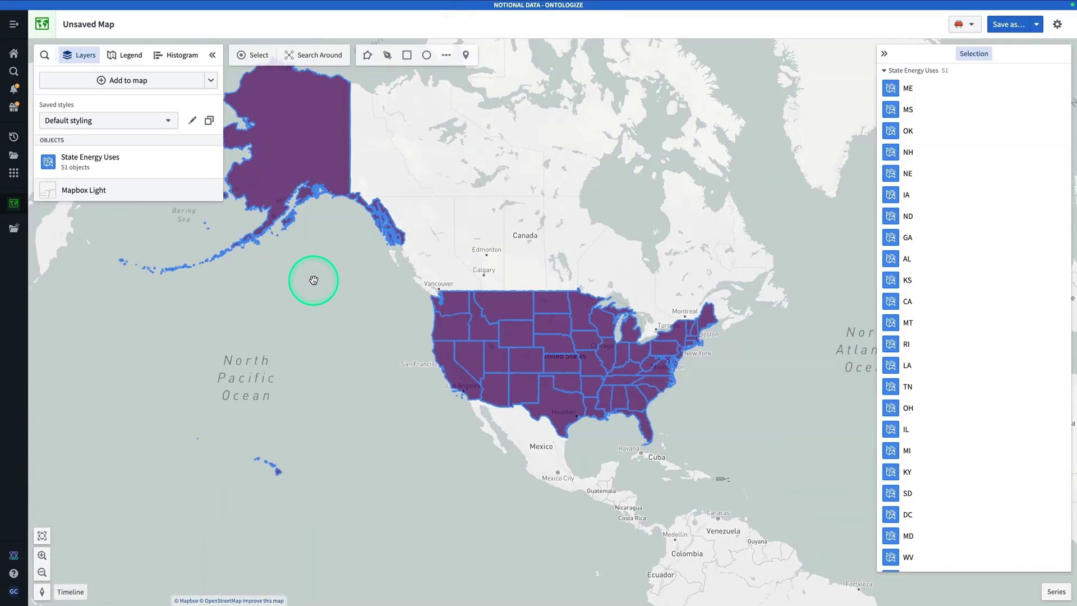
# - Colour the layer's choropleth by Mean of Consumption Per Capita Million Btu
pyautogui.click(143, 172)
pyautogui.click(66, 110)
pyautogui.click(83, 110)
pyautogui.click(76, 257)
pyautogui.click(71, 233)
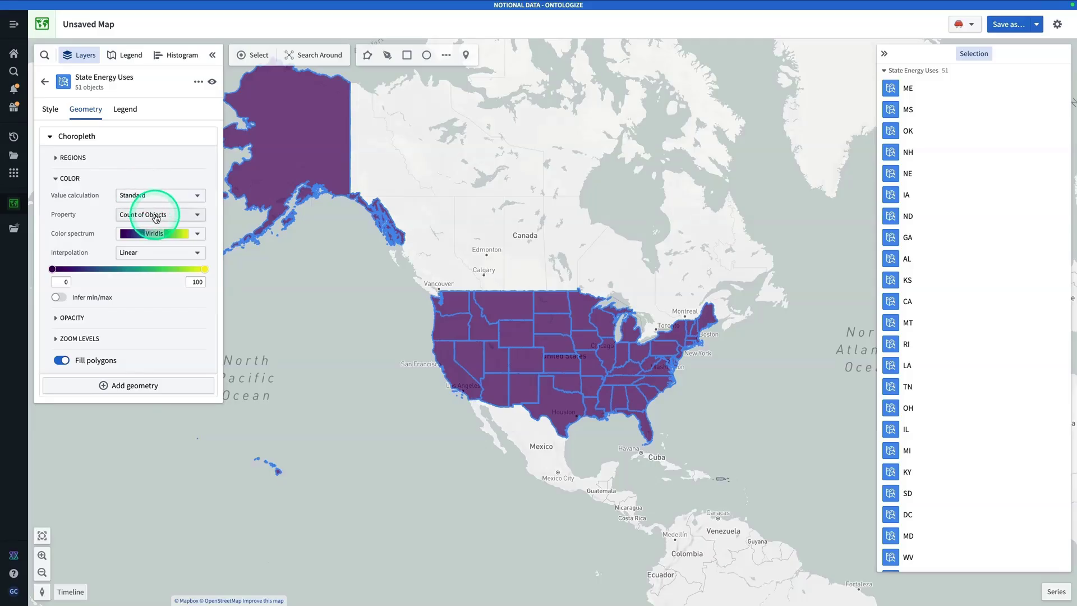
pyautogui.click(156, 216)
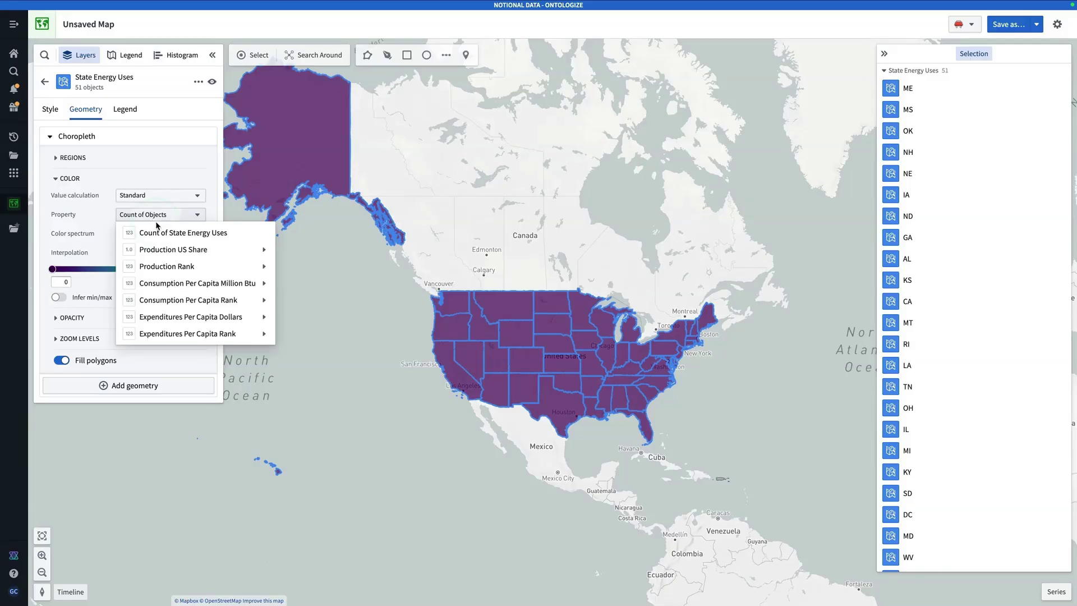
pyautogui.click(169, 284)
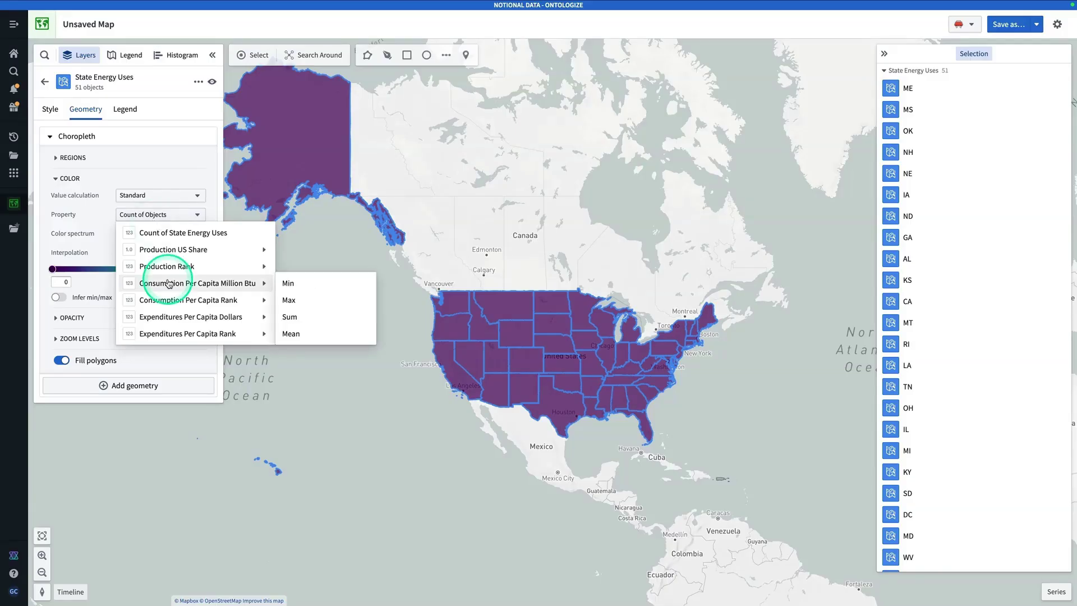
pyautogui.click(301, 332)
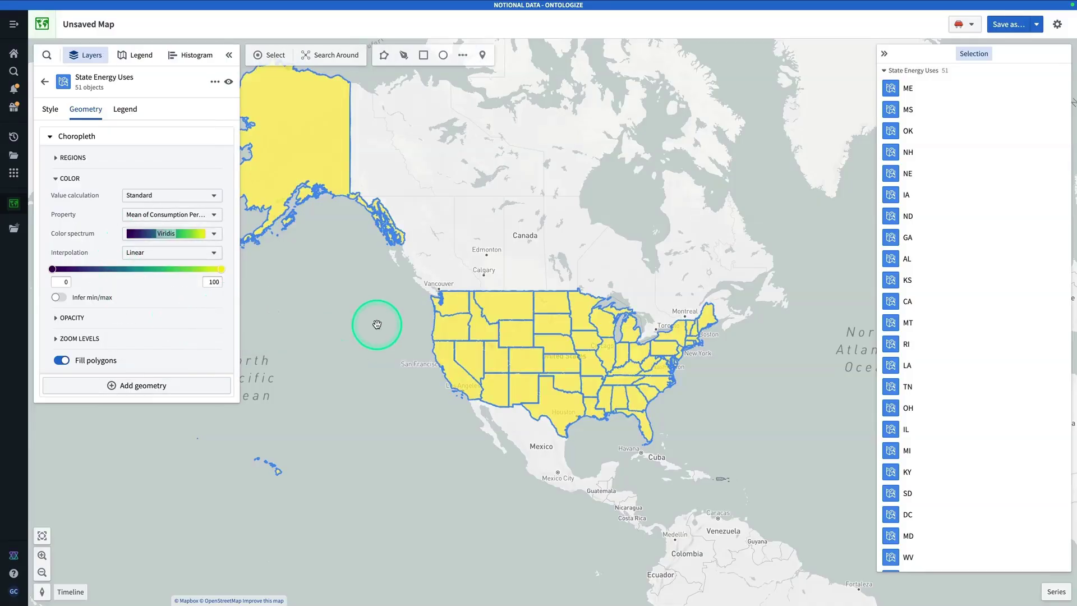
pyautogui.scroll(1, 377, 323)
pyautogui.scroll(1, 378, 324)
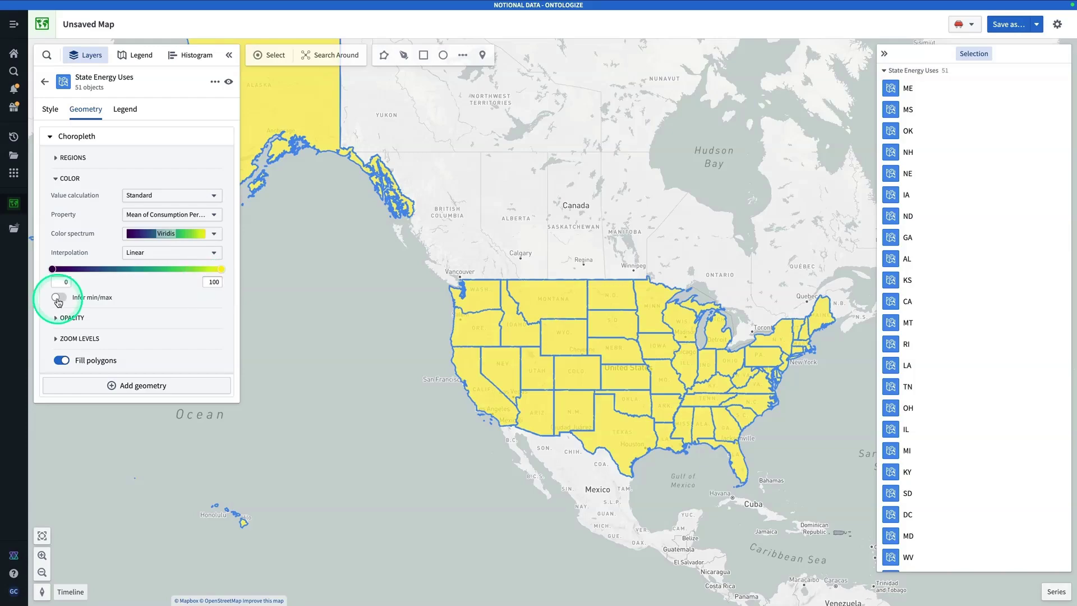
pyautogui.click(64, 298)
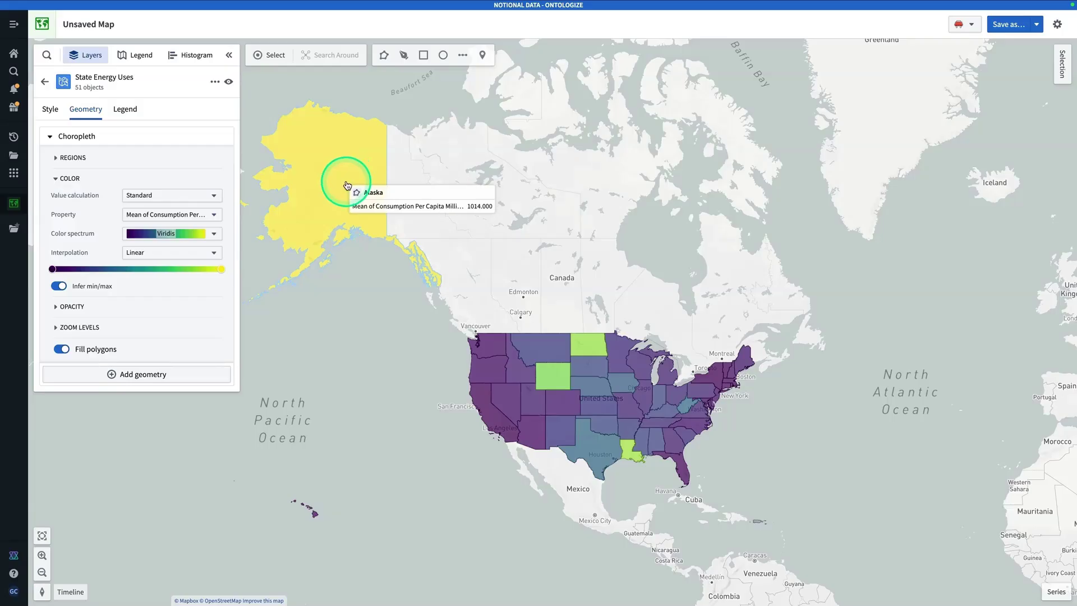
pyautogui.scroll(3, 379, 320)
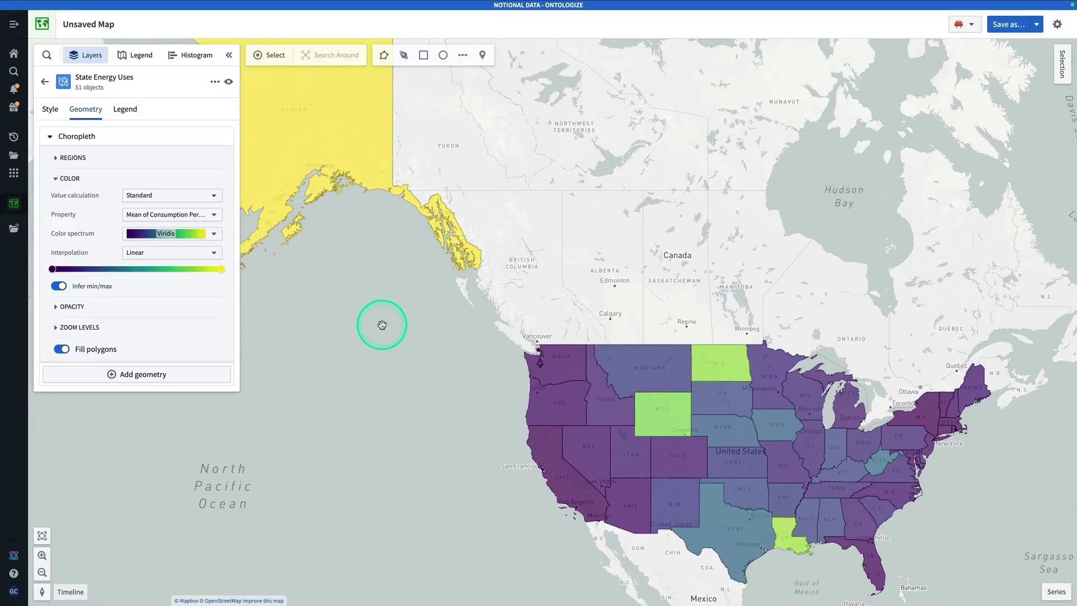
pyautogui.moveTo(381, 325); pyautogui.dragTo(333, 246)
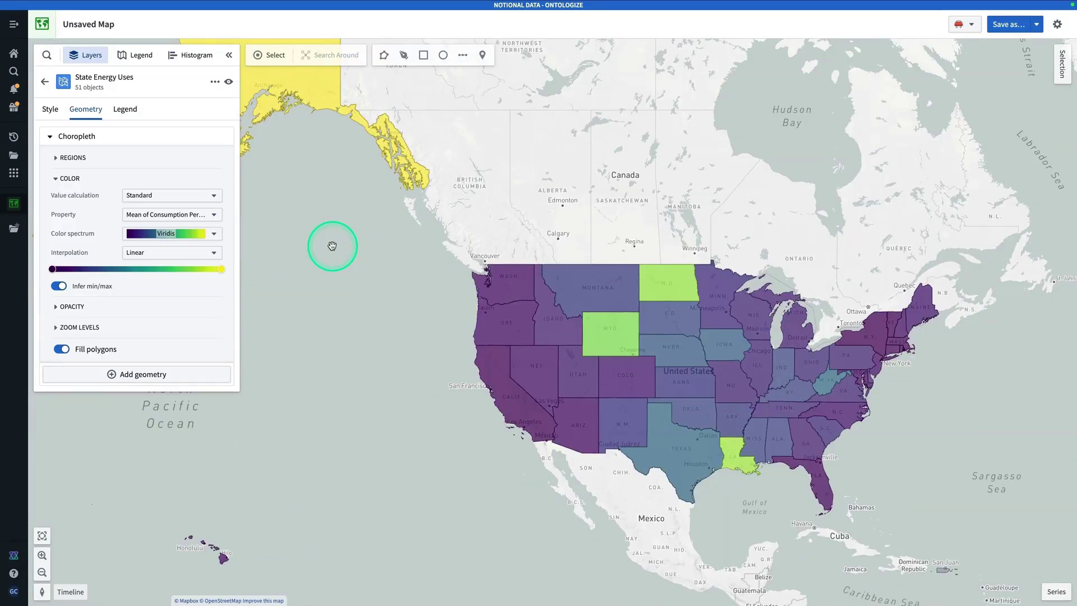